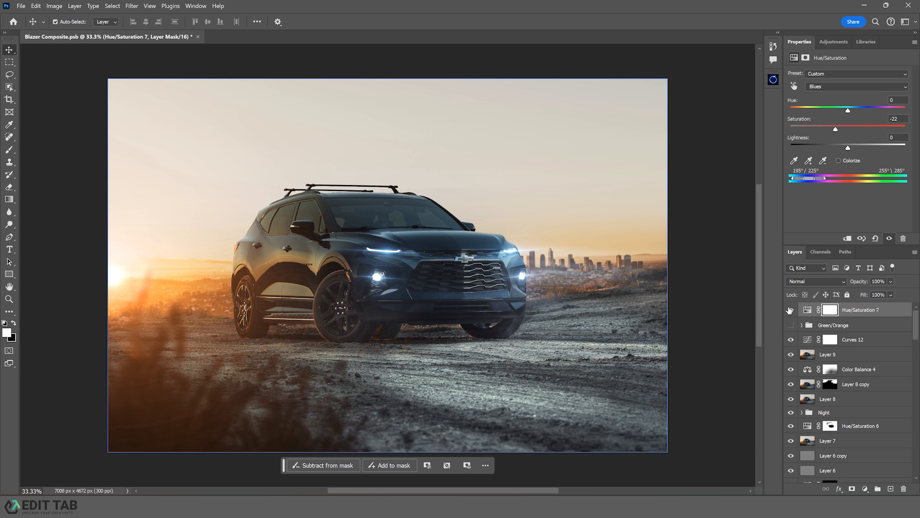
Show the Hue/Saturation 7 layer and place david-monje-GCfKqBoqna4-unsplash.jpg from the Blazer Composite Tutorial folder above it, flipped horizontally.
left_click(789, 310)
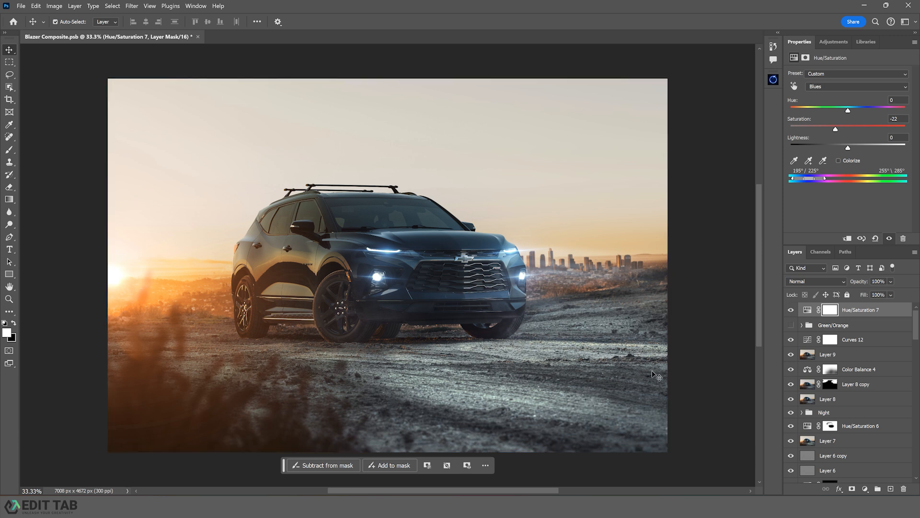
key("alt+Tab")
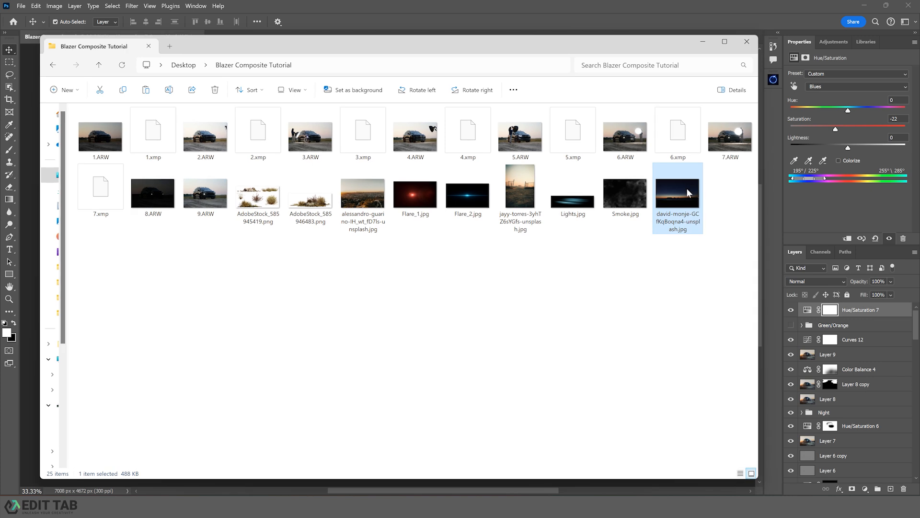
left_click_drag(623, 45, 565, 160)
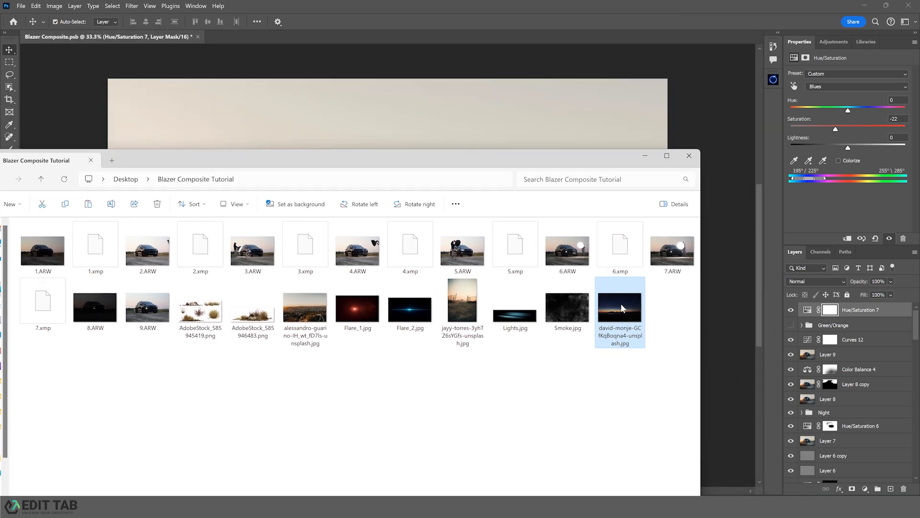
left_click_drag(620, 304, 494, 125)
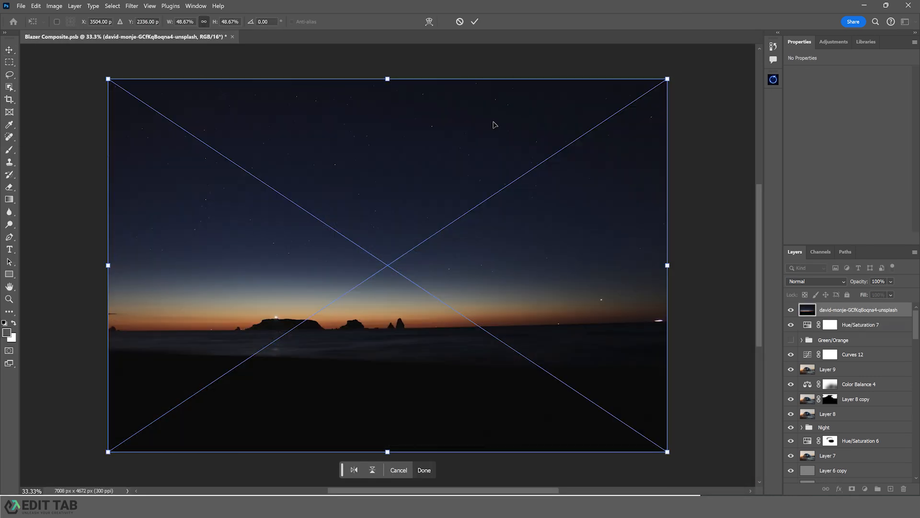
left_click(354, 470)
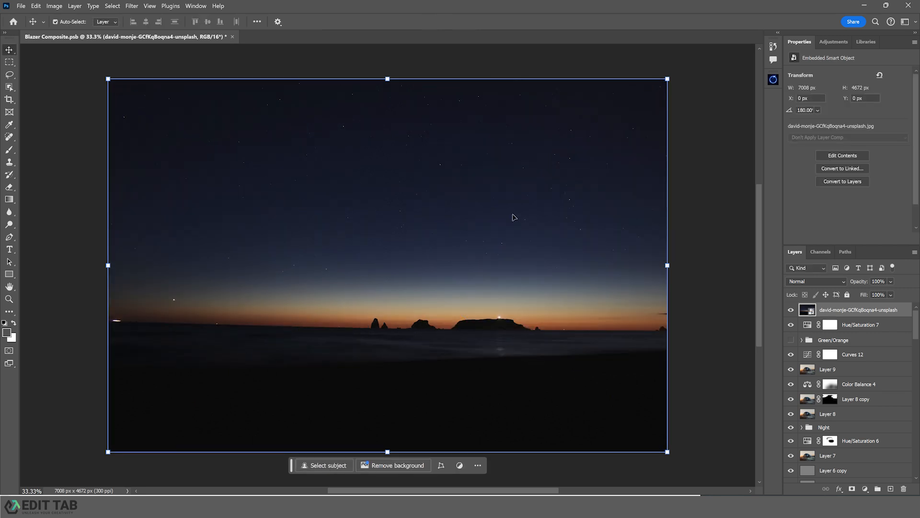
Apply the Camera Raw Filter to the placed sky with Noise Reduction and Color Noise Reduction both at 100.
left_click(135, 7)
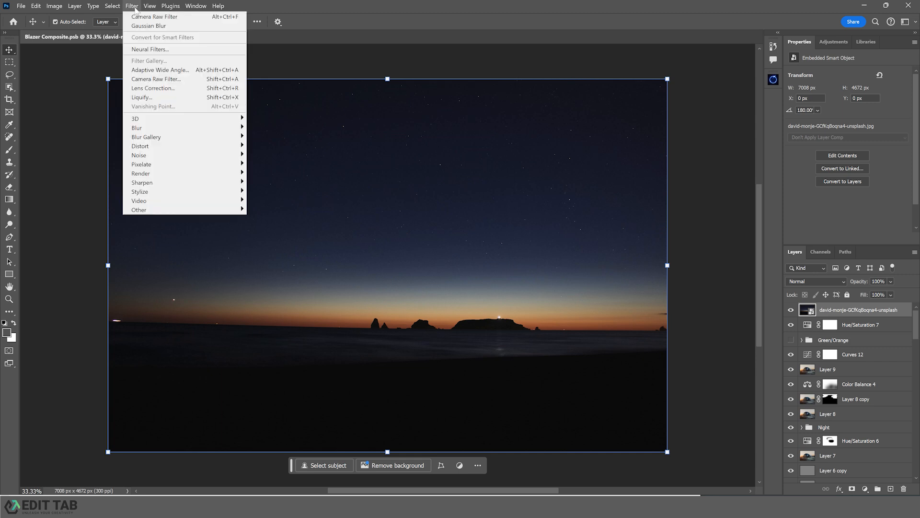
left_click(154, 77)
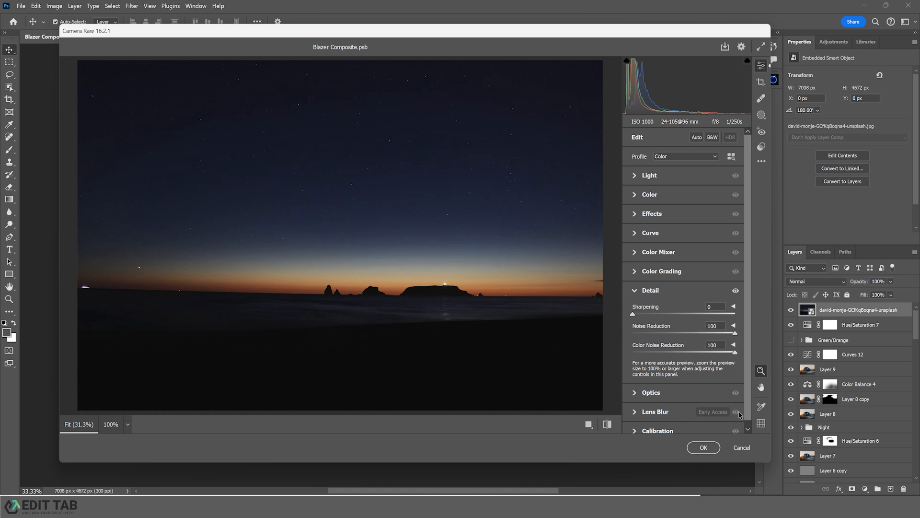
left_click(709, 448)
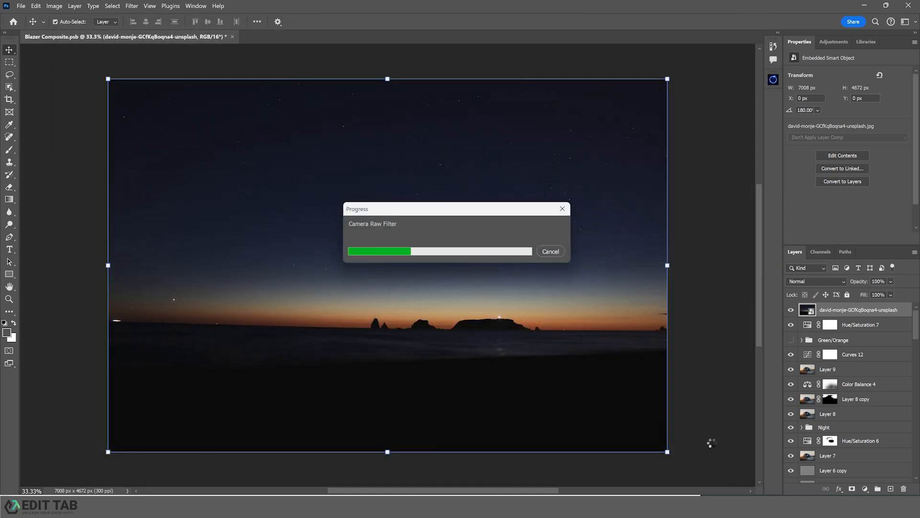
Add a black mask to the sky layer and draw a white-to-black linear gradient from the image's upper-right corner past its lower-left area.
left_click(852, 488)
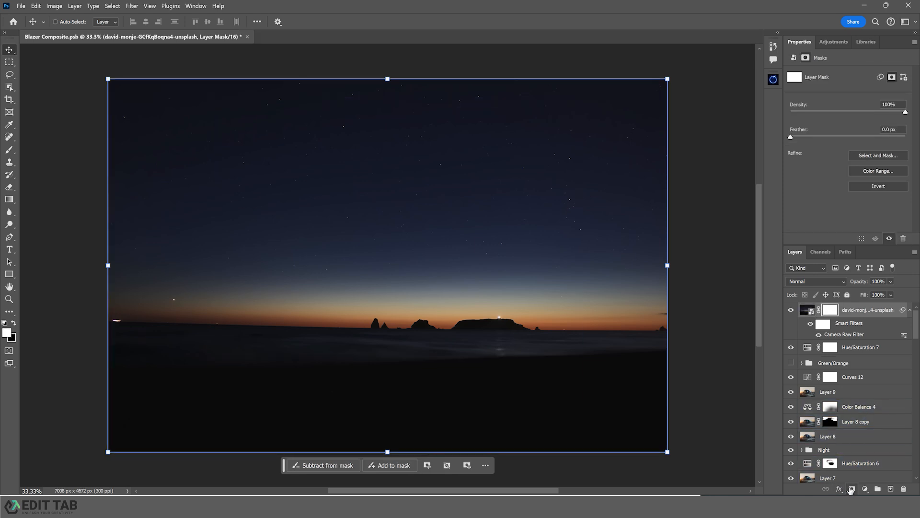
key("ctrl+i")
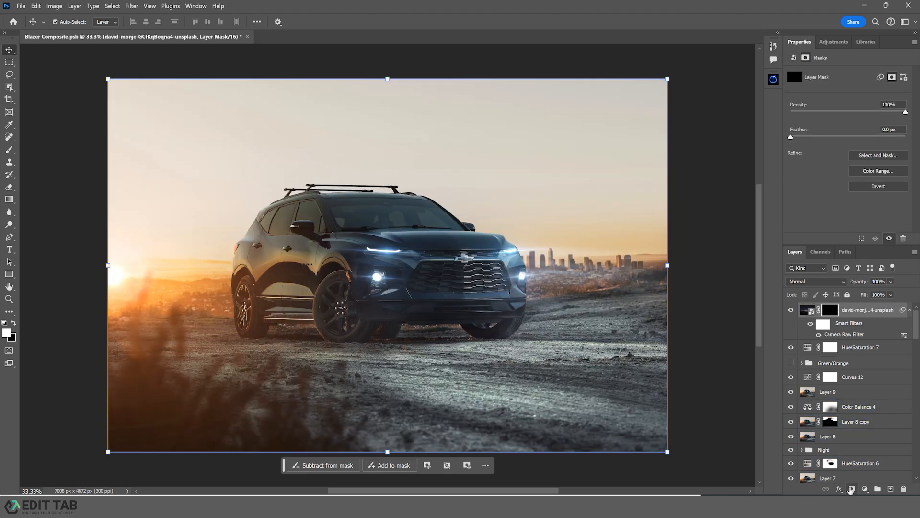
left_click(9, 200)
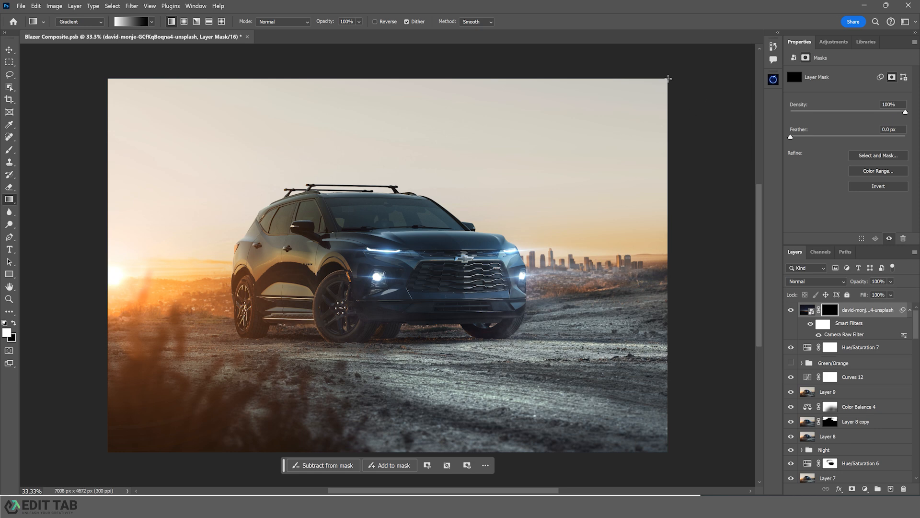
left_click_drag(669, 79, 162, 474)
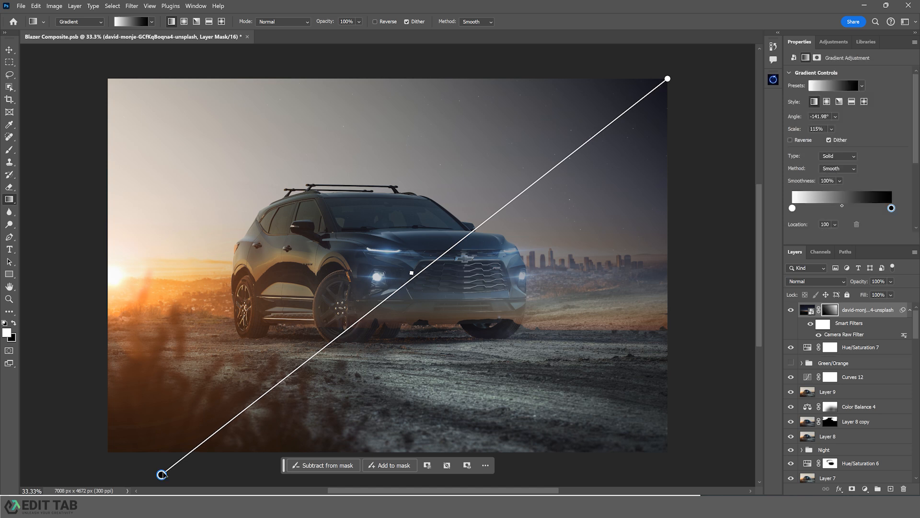
Load the Silhouette path as a selection, paint black at 100% opacity over the car on the sky mask, and deselect.
left_click(845, 252)
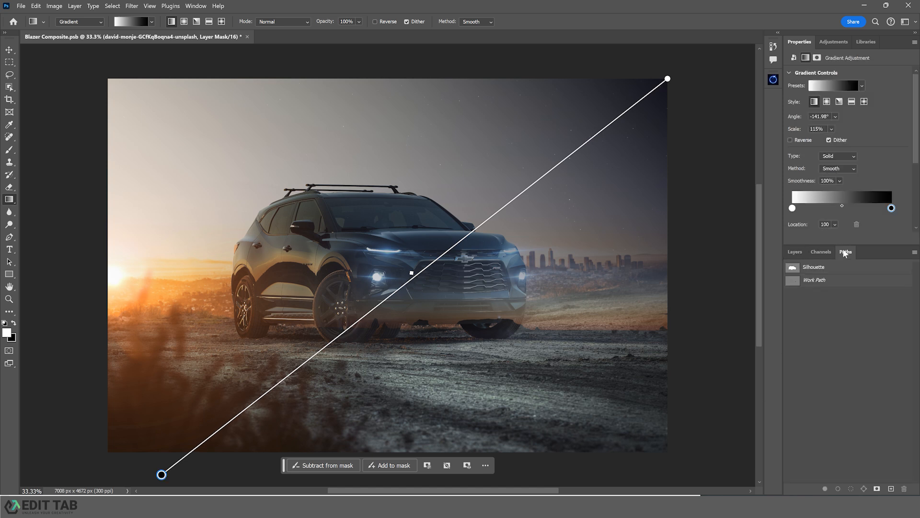
left_click(793, 269, "ctrl")
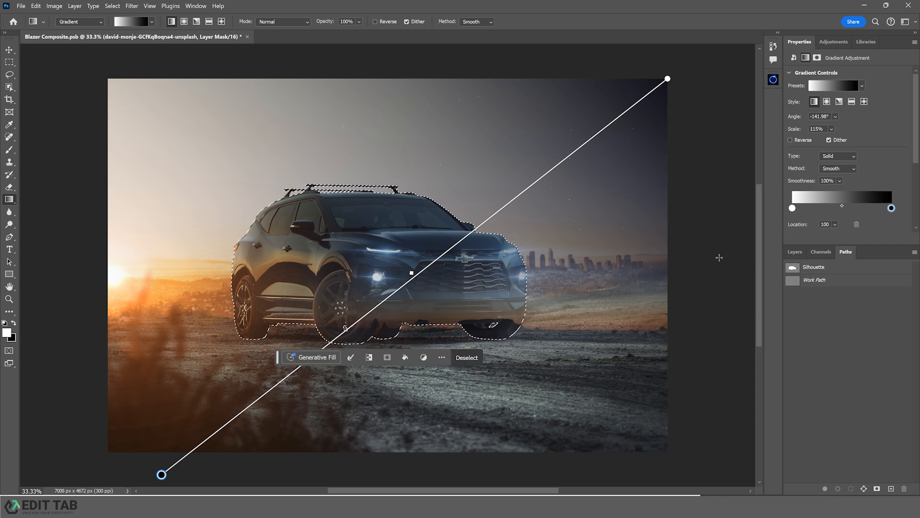
left_click(10, 150)
key("x")
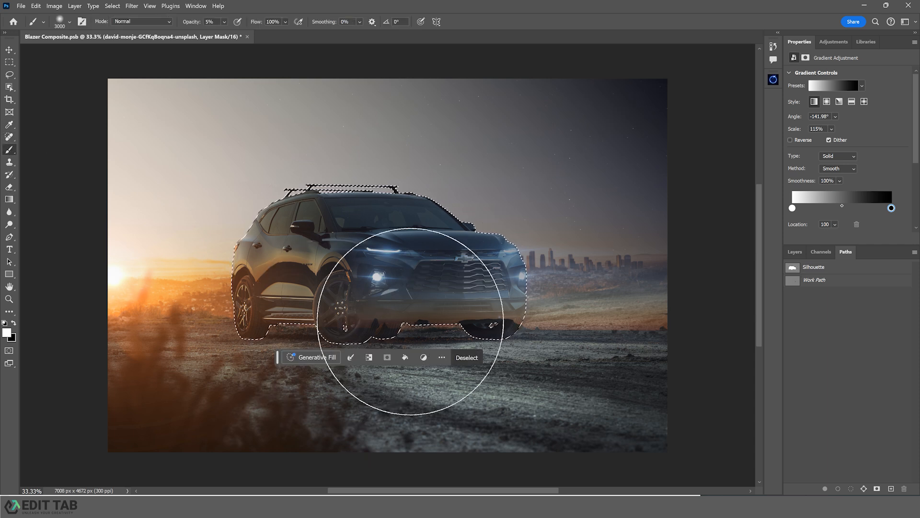
left_click(225, 22)
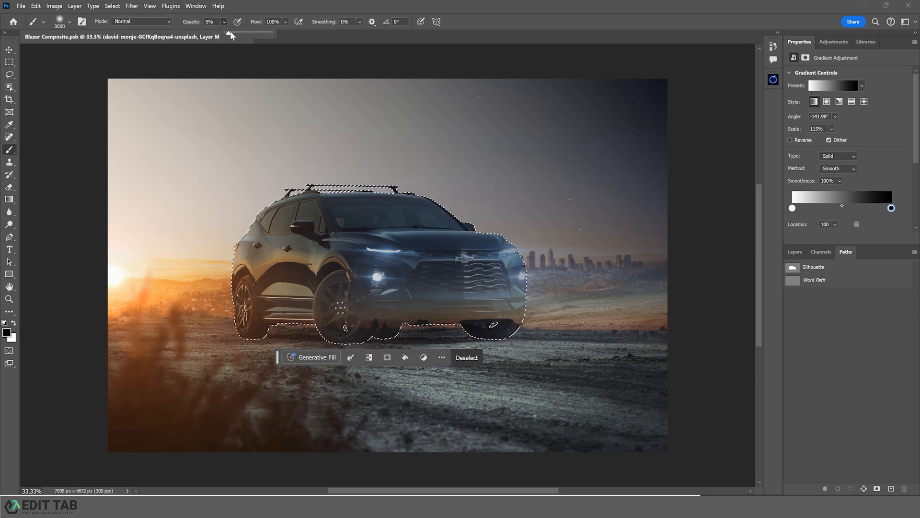
left_click_drag(229, 34, 291, 38)
left_click(325, 268)
mouse_move(325, 267)
left_mouse_down()
mouse_move(458, 269)
mouse_move(533, 320)
mouse_move(423, 238)
mouse_move(334, 316)
left_mouse_up()
key("ctrl+d")
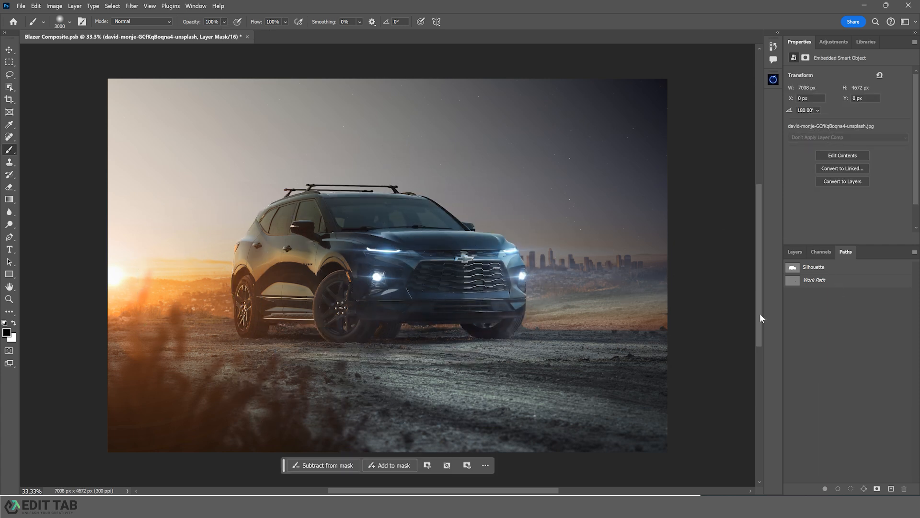
Paint black on the sky layer's mask over the dirt ground beside the car with a smaller brush, starting at 2300 px.
left_click(801, 256)
left_click(829, 310)
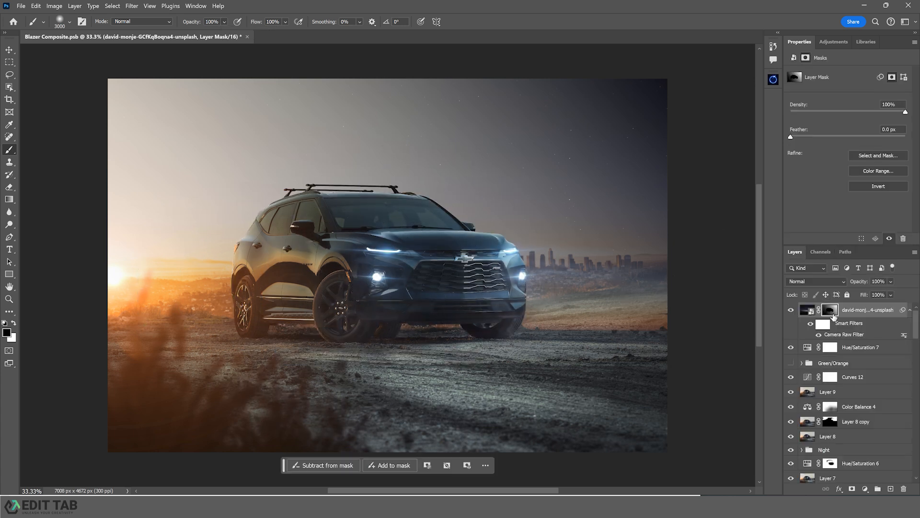
key("bracketleft")
key("bracketleft")
key("bracketleft")
key("bracketleft")
key("bracketleft")
key("bracketleft")
key("bracketleft")
key("bracketleft")
key("bracketleft")
key("bracketleft")
key("bracketleft")
key("bracketleft")
key("bracketleft")
key("bracketleft")
key("bracketleft")
key("bracketleft")
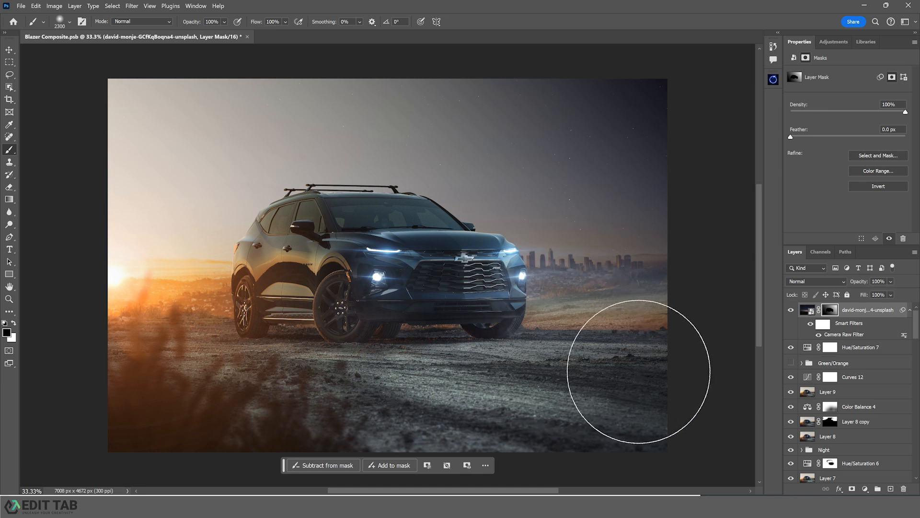
mouse_move(664, 342)
left_mouse_down()
mouse_move(537, 363)
mouse_move(682, 348)
mouse_move(329, 382)
mouse_move(320, 368)
mouse_move(549, 386)
left_mouse_up()
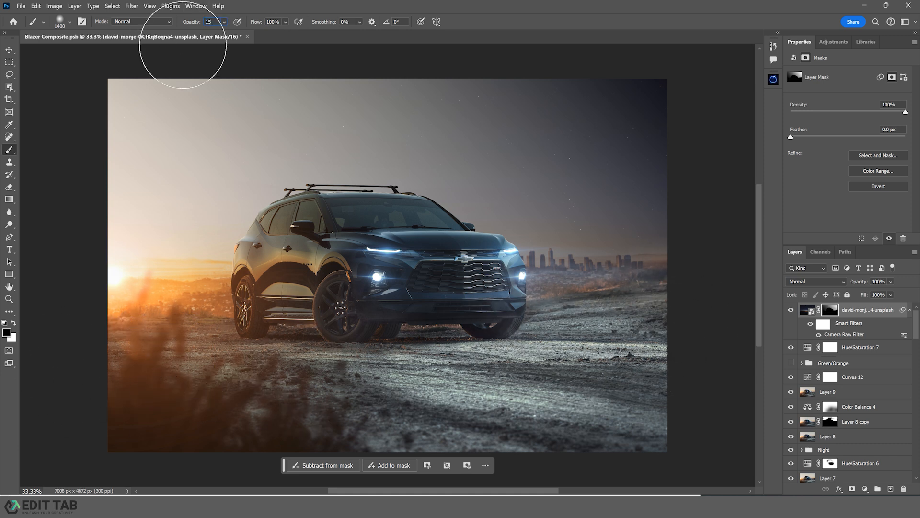
Undo the last sky-mask stroke made at 15% opacity and set the 2300 px brush to 5% opacity.
key("Return")
key("bracketright")
key("bracketright")
key("bracketright")
key("bracketright")
key("bracketright")
key("bracketright")
key("bracketright")
key("bracketright")
key("bracketright")
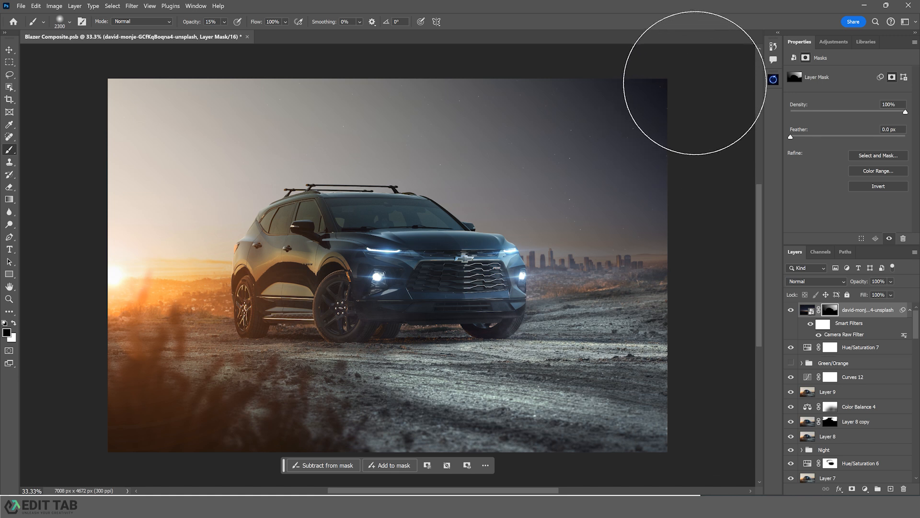
key("ctrl+z")
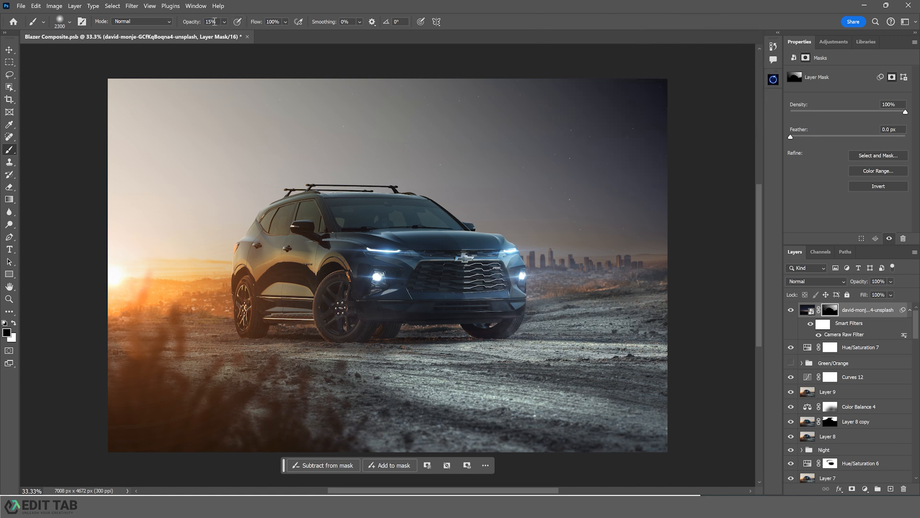
type("5")
key("Return")
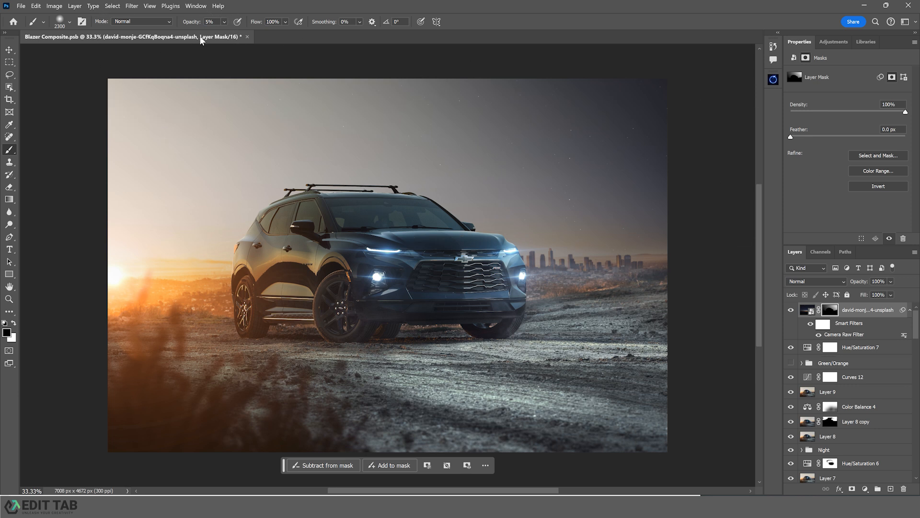
Paint black on the sky mask along the skyline at 15% opacity, reducing the brush to 800 px, to reveal the horizon glow.
key("Return")
key("bracketleft")
key("bracketleft")
key("bracketleft")
key("bracketleft")
key("bracketleft")
key("bracketleft")
key("bracketleft")
key("bracketleft")
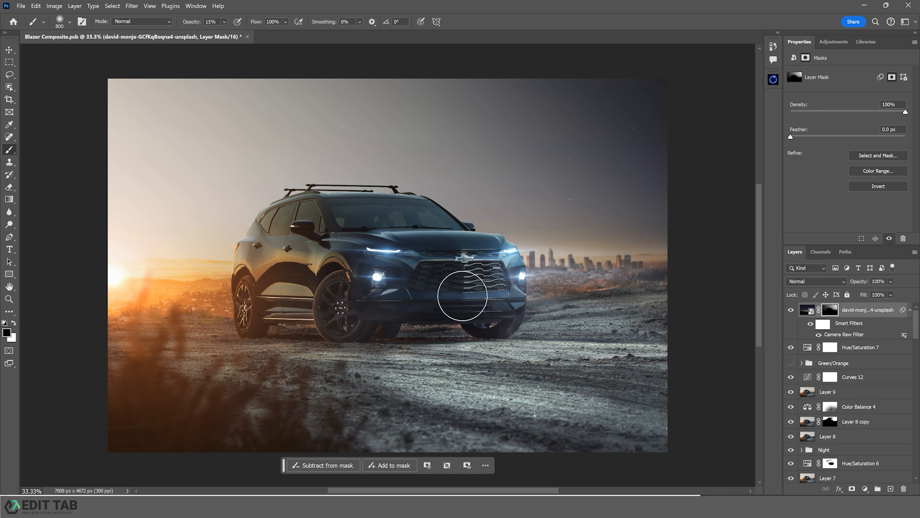
Enlarge the mask brush to 1900 px and lower its opacity to 5% for softer blending of the sky.
key("bracketright")
key("bracketright")
key("bracketright")
key("bracketright")
key("bracketright")
key("bracketright")
key("bracketright")
key("bracketright")
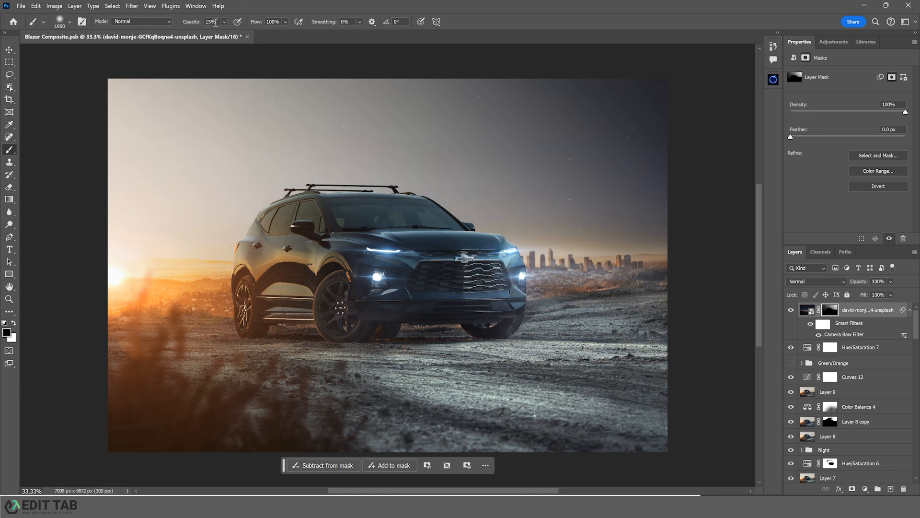
key("0")
key("5")
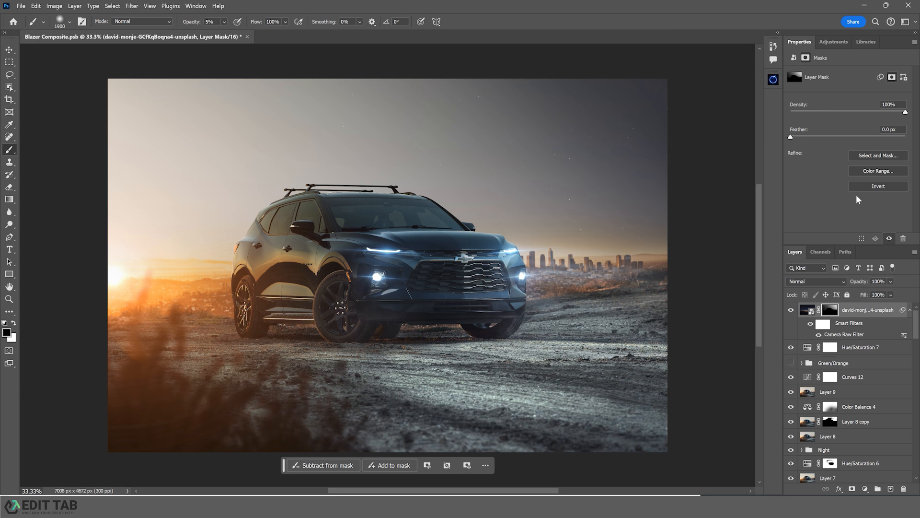
Refine the sky mask with alternating white and black 5% strokes, and reduce the sky layer's opacity to 93%.
key("x")
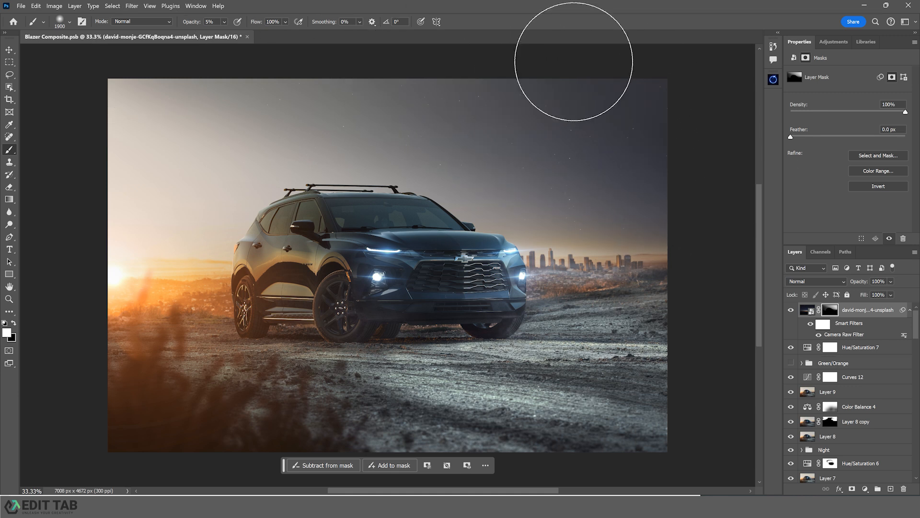
key("x")
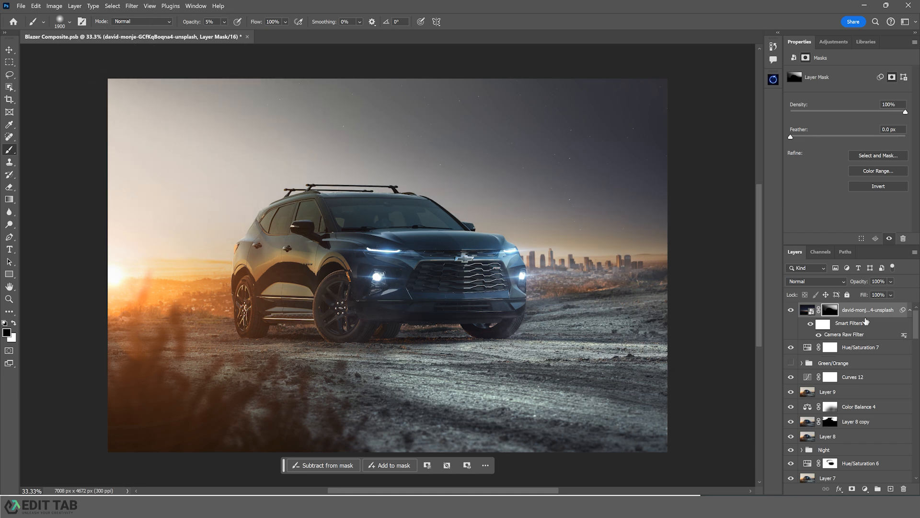
left_click(890, 282)
left_click_drag(913, 293, 903, 295)
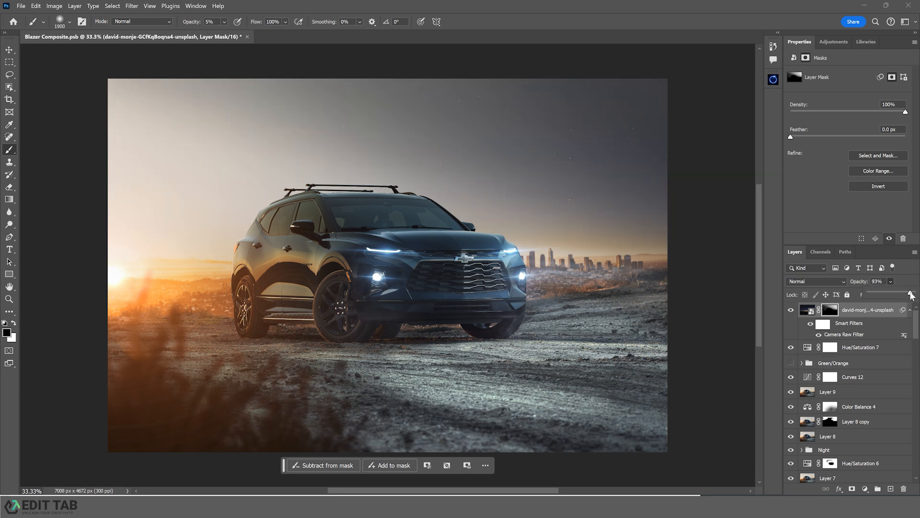
key("x")
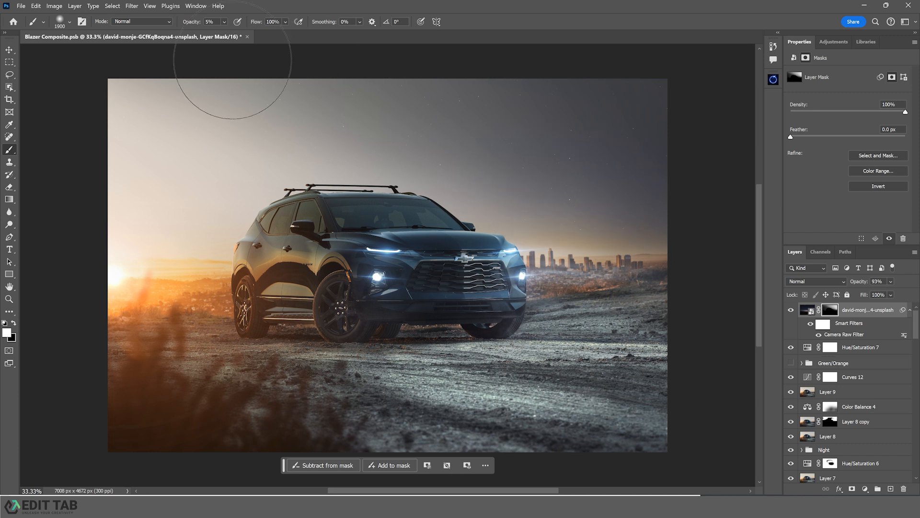
key("x")
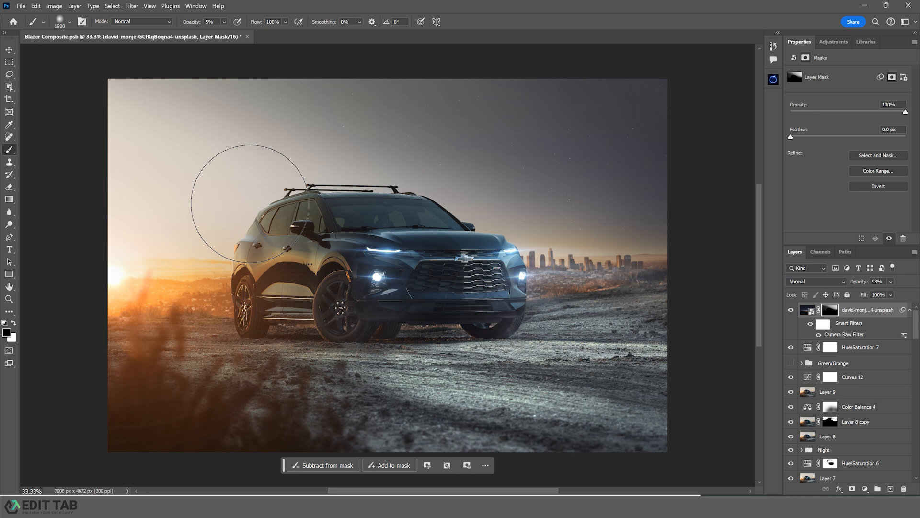
Restore the sky layer's opacity to 100% and touch up its mask with the 1900 px brush at 5% opacity.
left_click(890, 281)
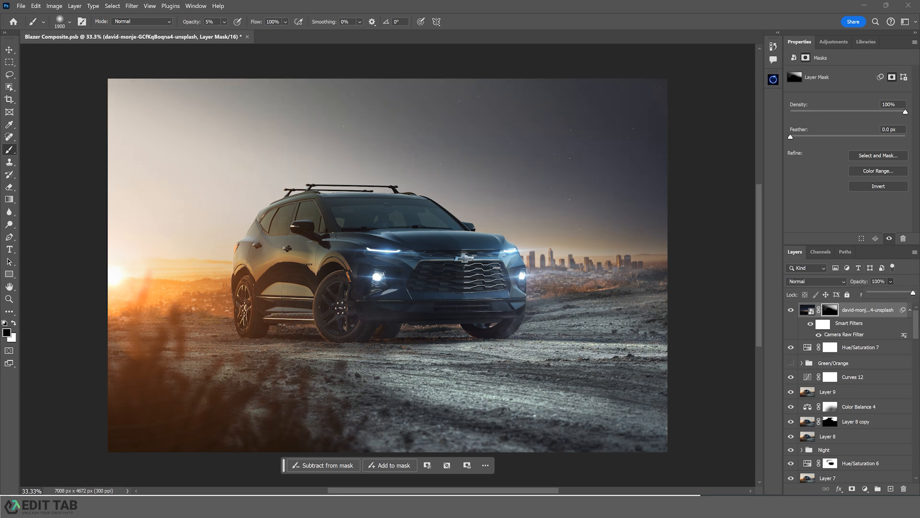
key("x")
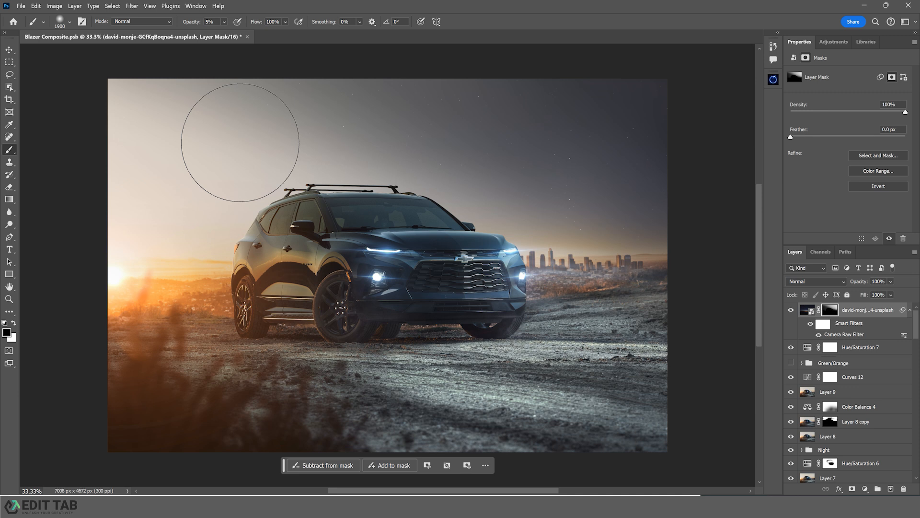
key("x")
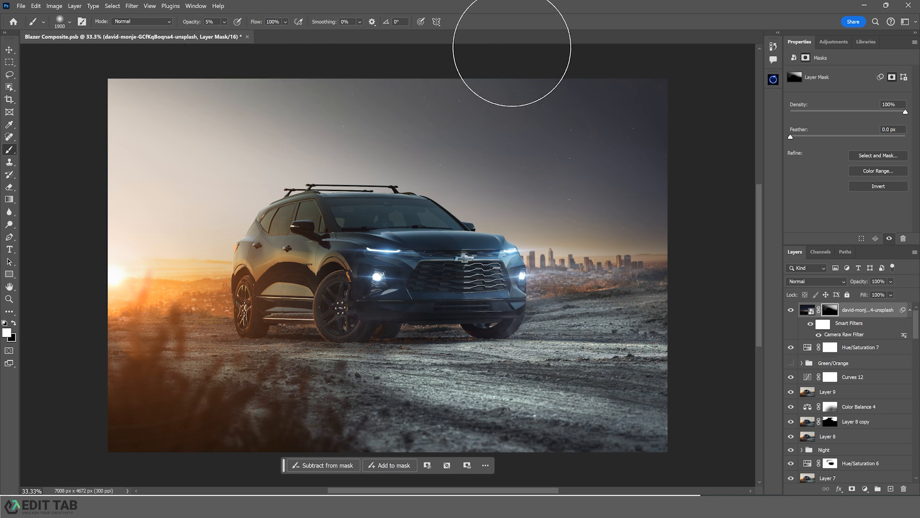
left_click_drag(542, 41, 443, 42)
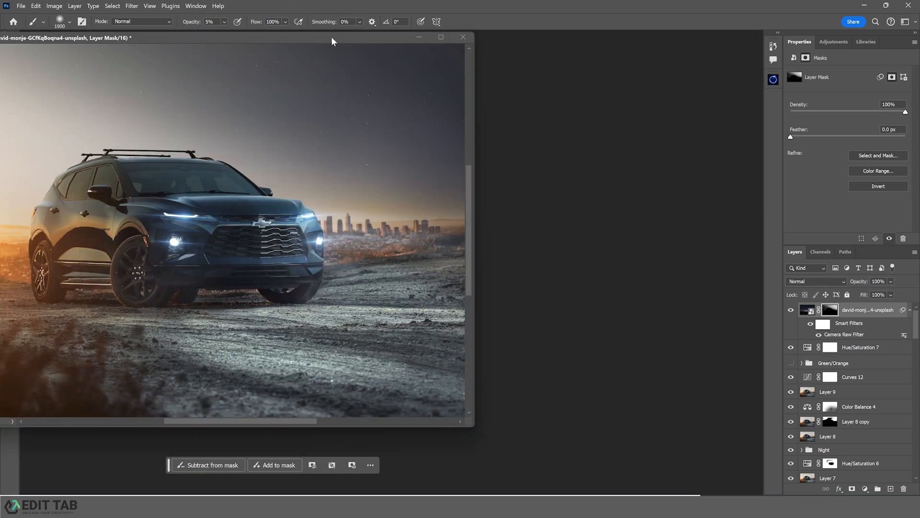
left_click_drag(332, 41, 487, 38)
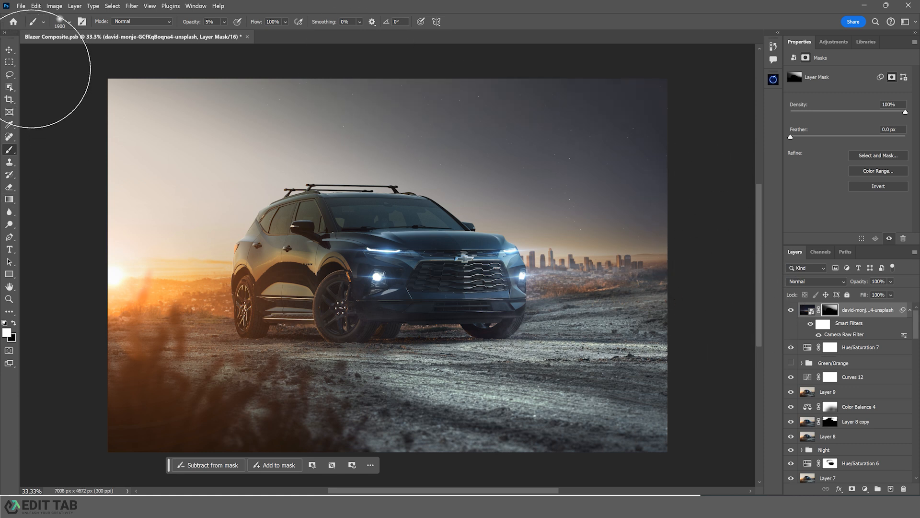
Duplicate the starry sky layer, set the copy's opacity to 60%, and toggle its visibility to compare the effect.
left_click(9, 51)
key("ctrl+j")
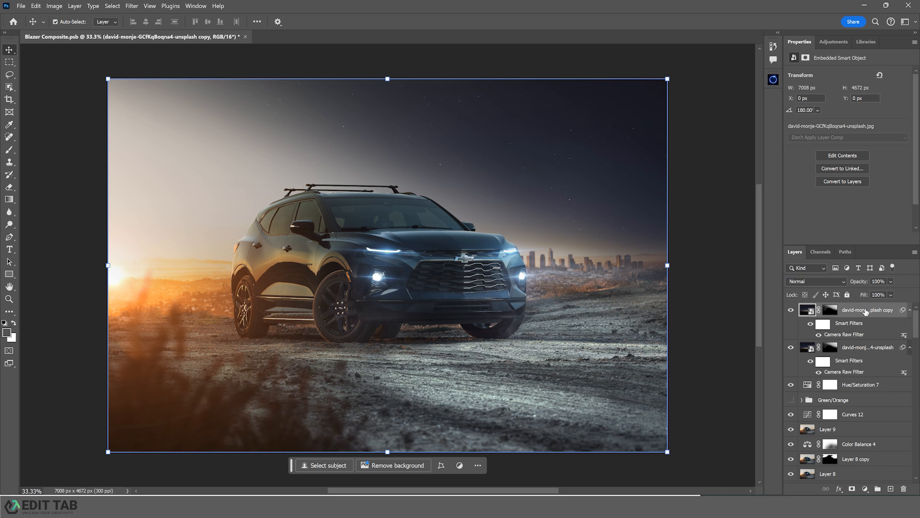
left_click(891, 282)
left_click_drag(914, 293, 896, 294)
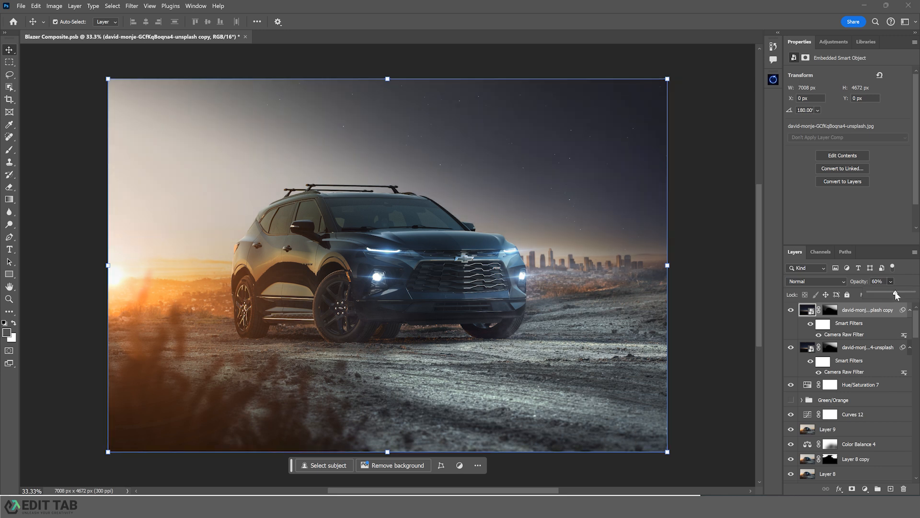
left_click(698, 277)
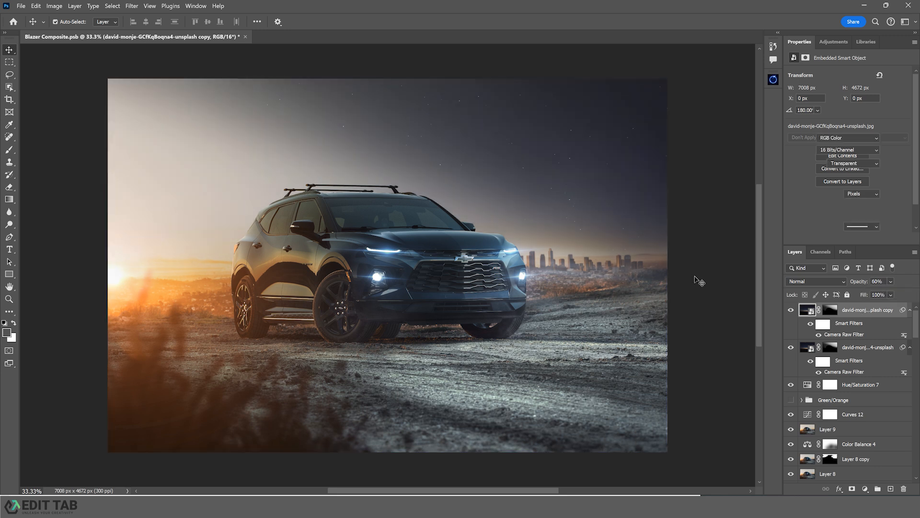
left_click(790, 312)
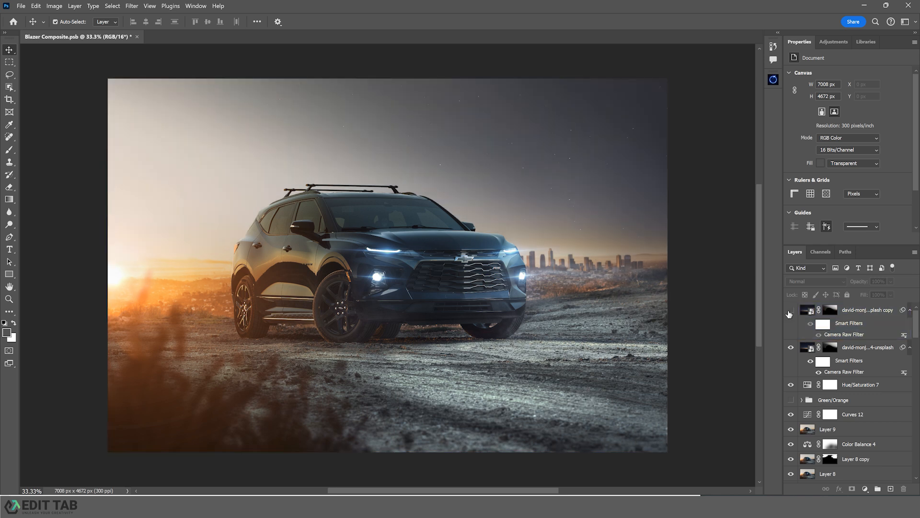
left_click(790, 312)
Paint black over the sunset side on the original sky layer's mask with a 3800 px brush at 100% opacity.
left_click(831, 312)
key("b")
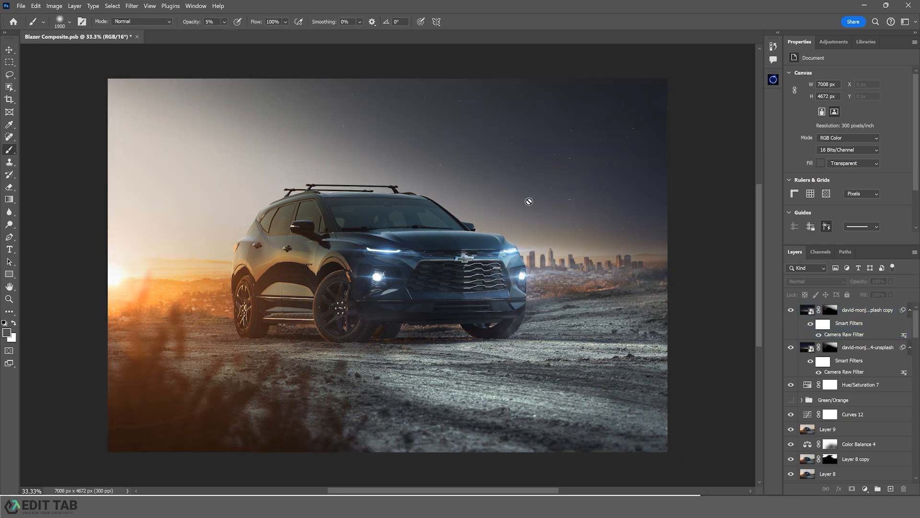
left_click(834, 318)
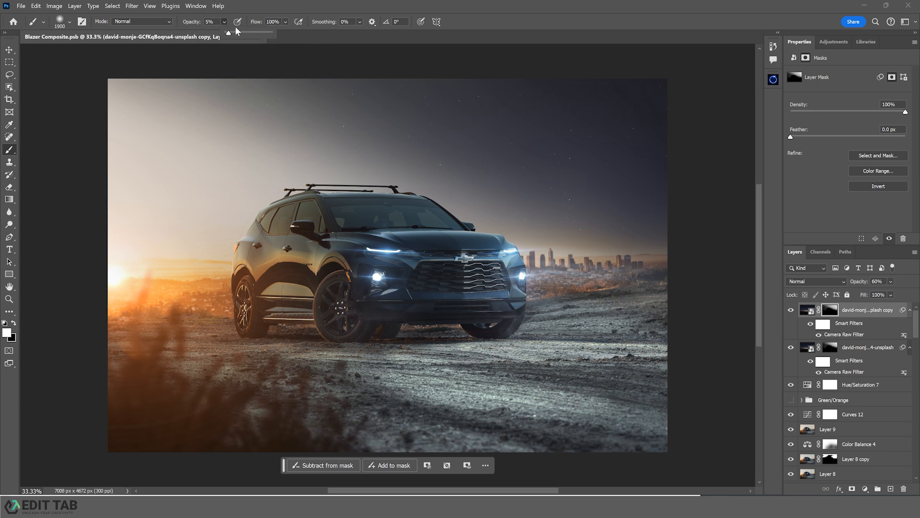
key("x")
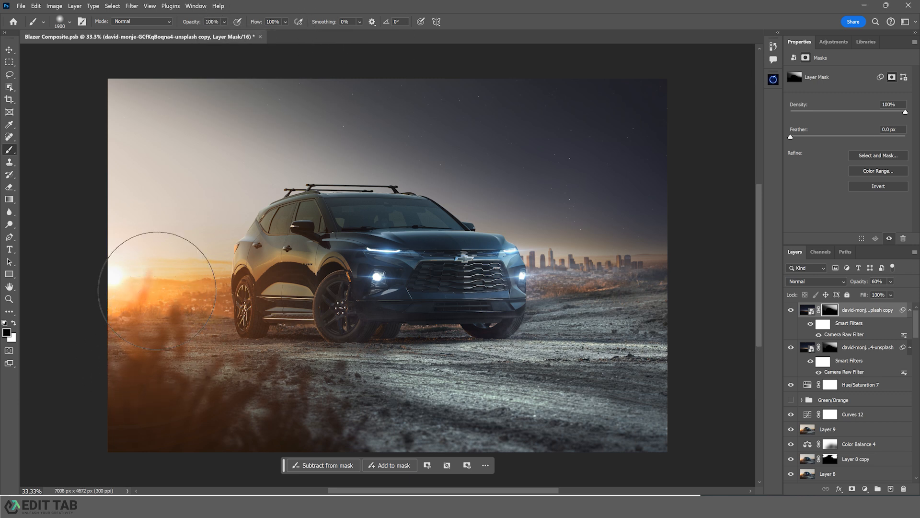
key("bracketright")
key("bracketright")
key("bracketright")
key("bracketright")
key("bracketright")
key("bracketright")
key("bracketright")
key("bracketright")
key("bracketright")
key("bracketright")
key("bracketright")
key("bracketright")
key("bracketright")
key("bracketright")
key("bracketright")
key("bracketright")
key("bracketright")
key("bracketright")
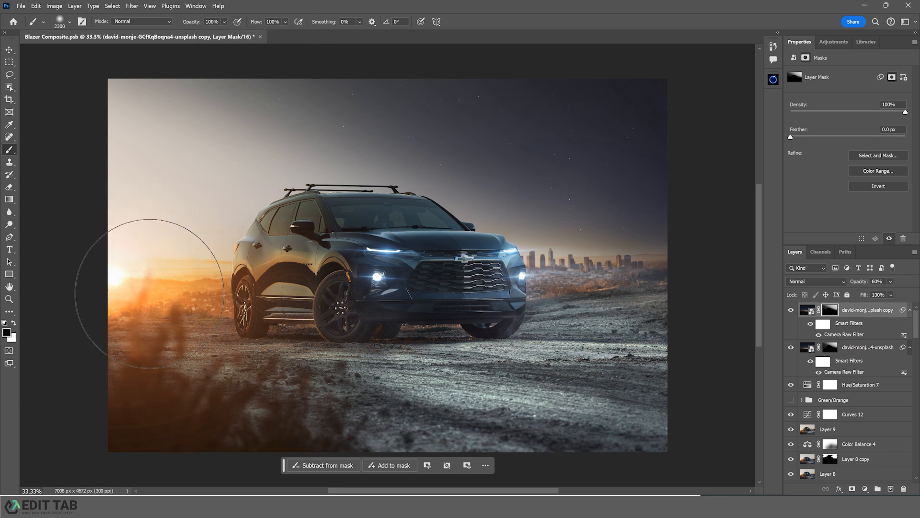
key("bracketright")
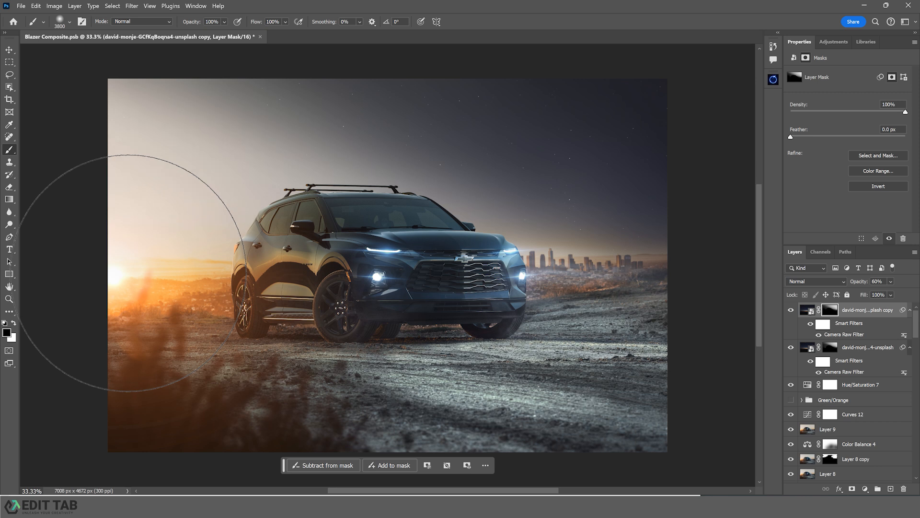
left_click(821, 346)
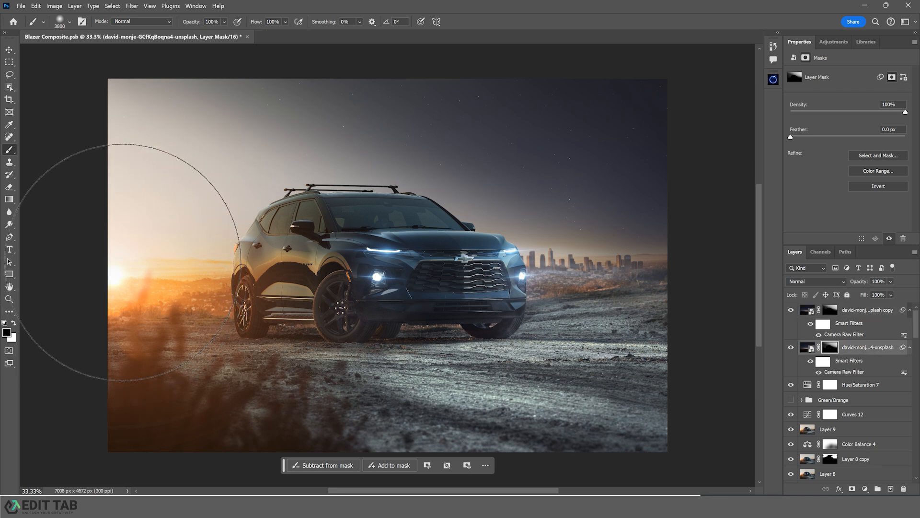
left_click_drag(123, 263, 131, 212)
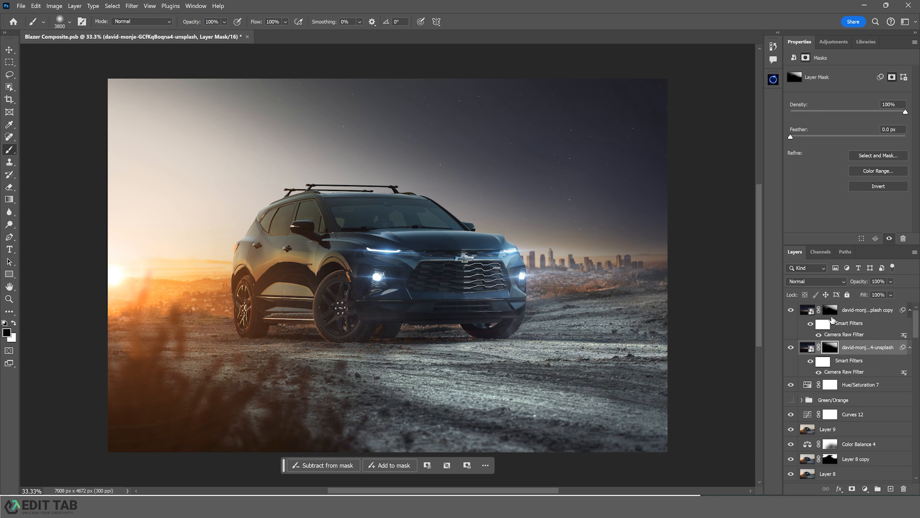
Refine the sky copy's mask with 5% opacity strokes, switching to white and reducing the brush to 2200 px.
left_click(808, 310)
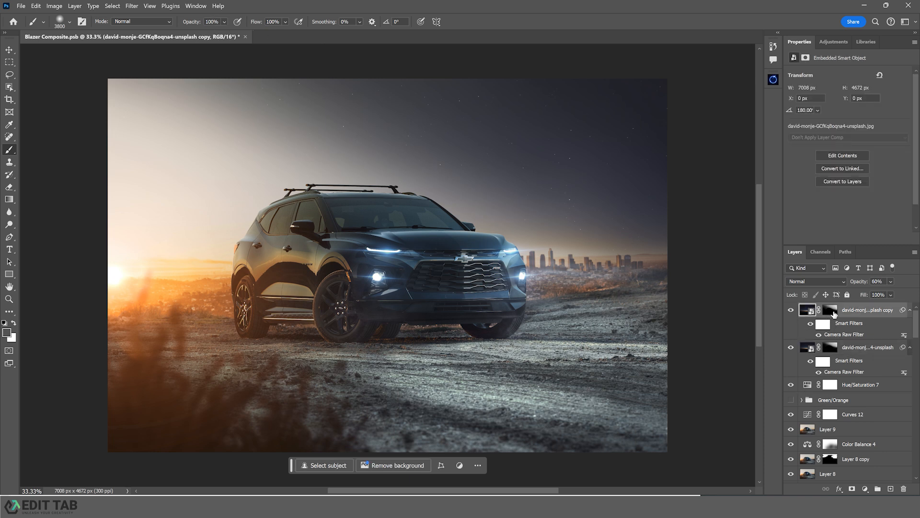
left_click(832, 310)
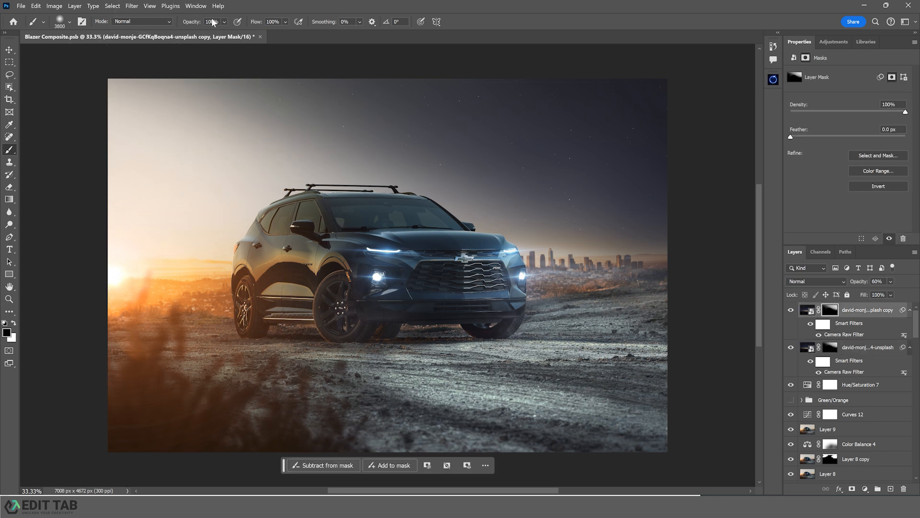
key("0")
key("5")
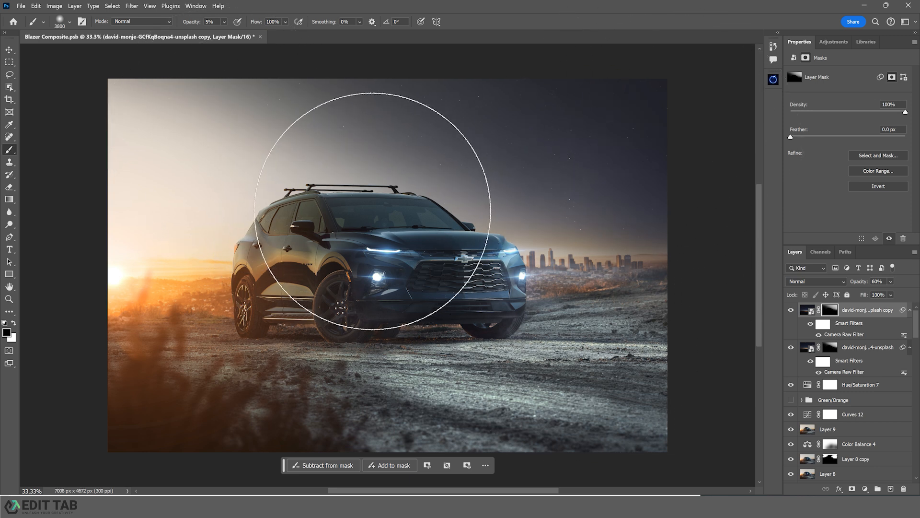
key("x")
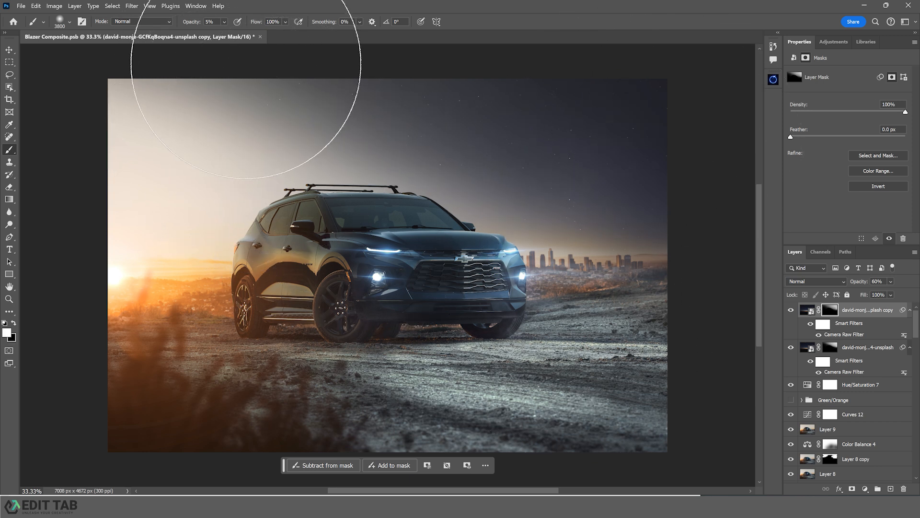
key("bracketleft")
key("bracketleft")
key("bracketleft")
key("bracketleft")
key("bracketleft")
key("bracketleft")
key("bracketleft")
key("bracketleft")
key("bracketleft")
key("bracketleft")
key("bracketleft")
key("bracketleft")
key("bracketleft")
key("bracketleft")
key("bracketleft")
key("bracketleft")
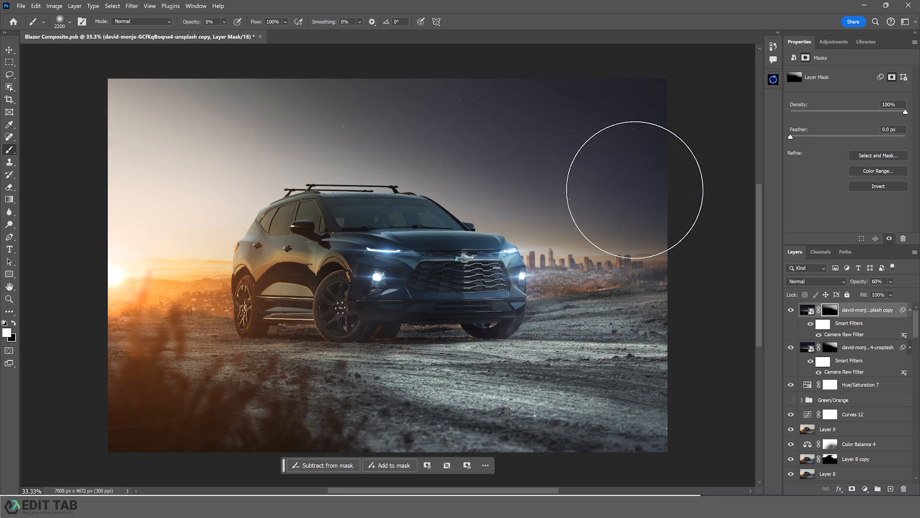
Load the Silhouette path as a selection around the car and set the brush hardness to 0%.
left_click(846, 253)
left_click(793, 268, "ctrl")
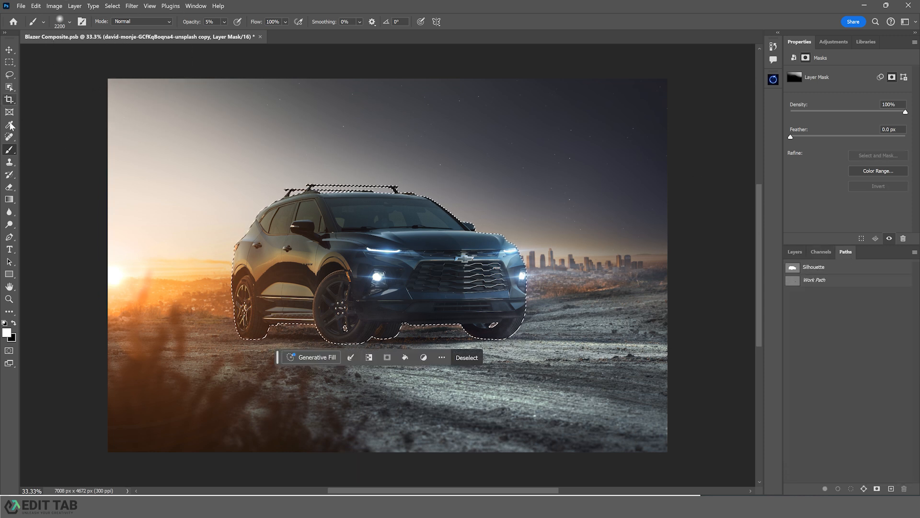
left_click(70, 22)
left_click_drag(54, 74, 115, 74)
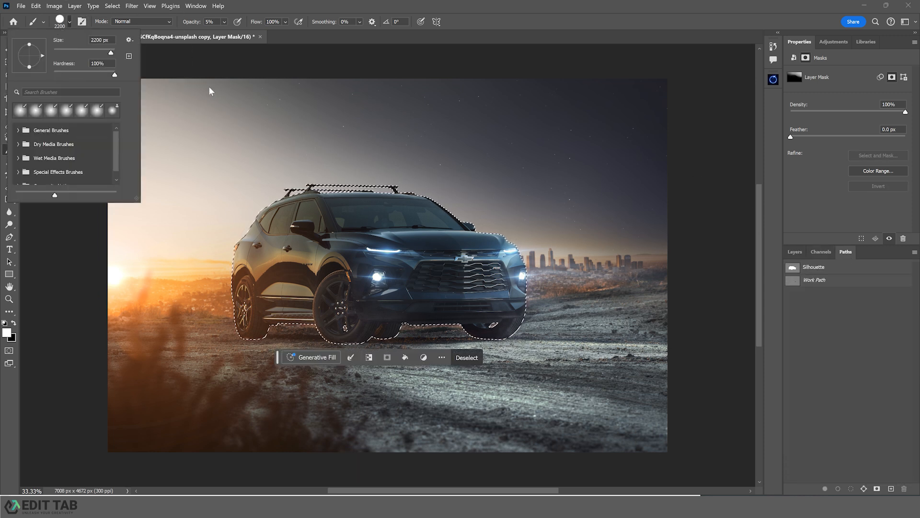
left_click(56, 73)
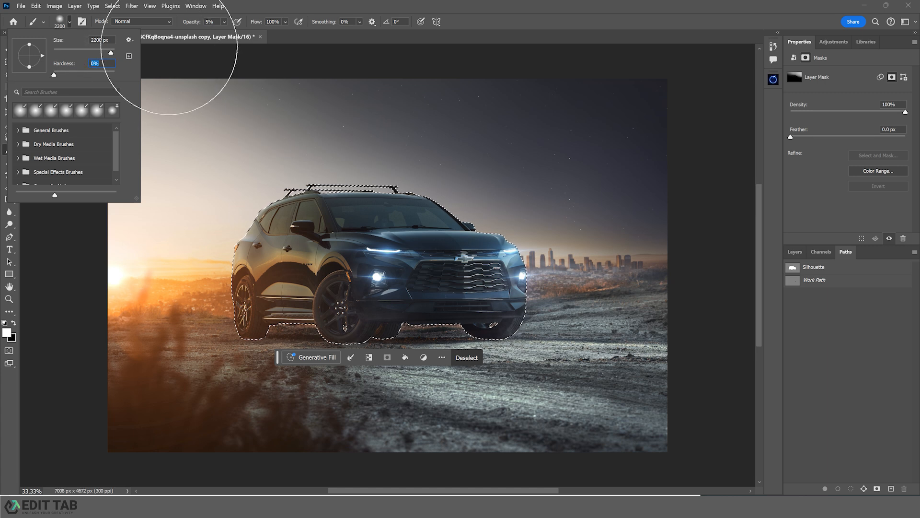
left_click(297, 7)
Paint black inside the car selection on the sky copy's mask with a 3900 px brush at 100% opacity.
key("bracketright")
key("bracketright")
key("bracketright")
key("bracketright")
key("bracketright")
key("bracketright")
key("bracketright")
key("bracketright")
key("bracketright")
key("bracketright")
key("bracketright")
key("bracketright")
key("bracketright")
key("bracketright")
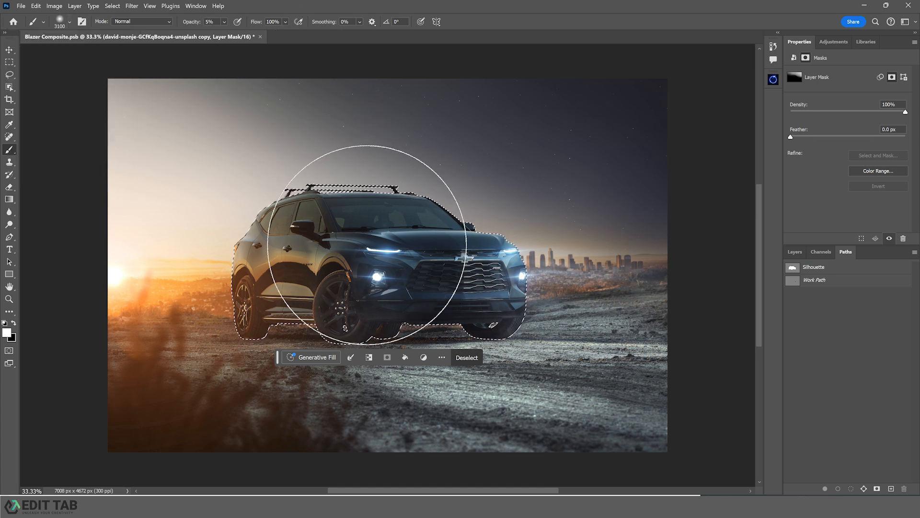
left_click(225, 24)
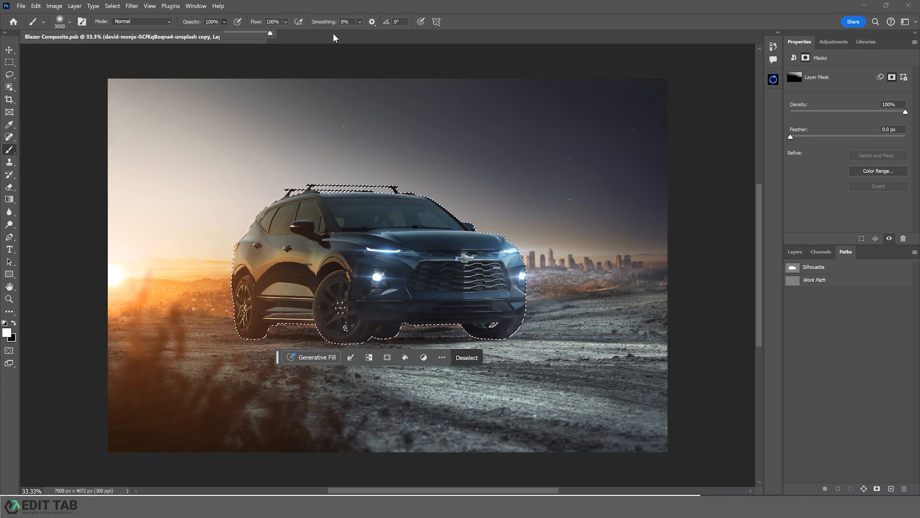
left_click(329, 5)
key("bracketright")
key("bracketright")
key("bracketright")
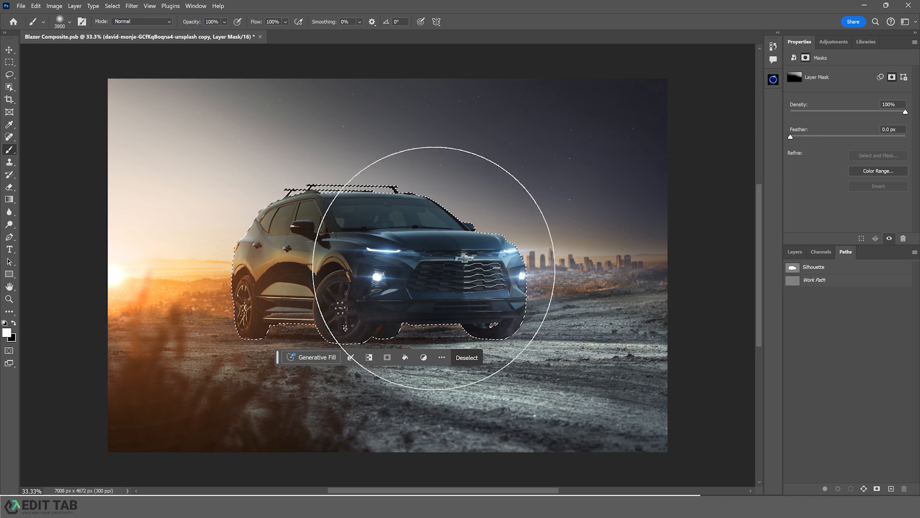
key("x")
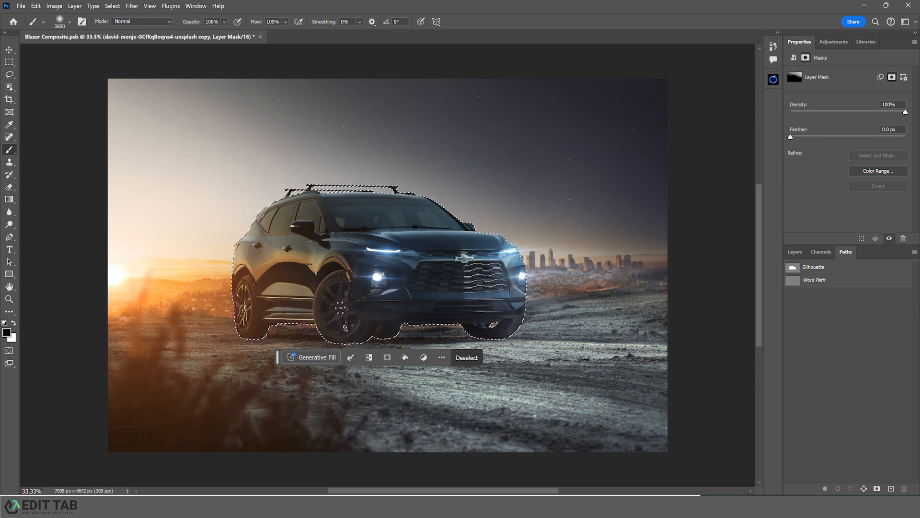
Mask the car out of the original sky layer with black inside the selection, and deselect.
left_click(795, 251)
left_click(829, 347)
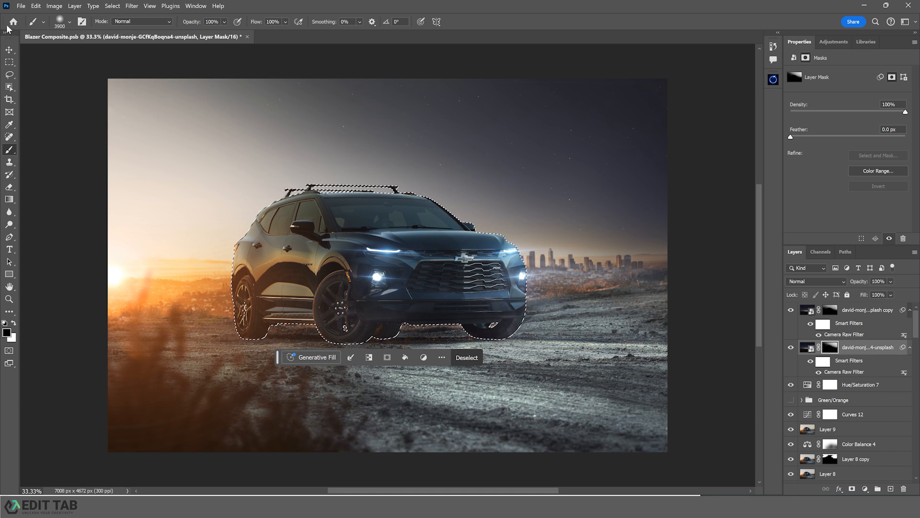
left_click(9, 49)
key("ctrl+d")
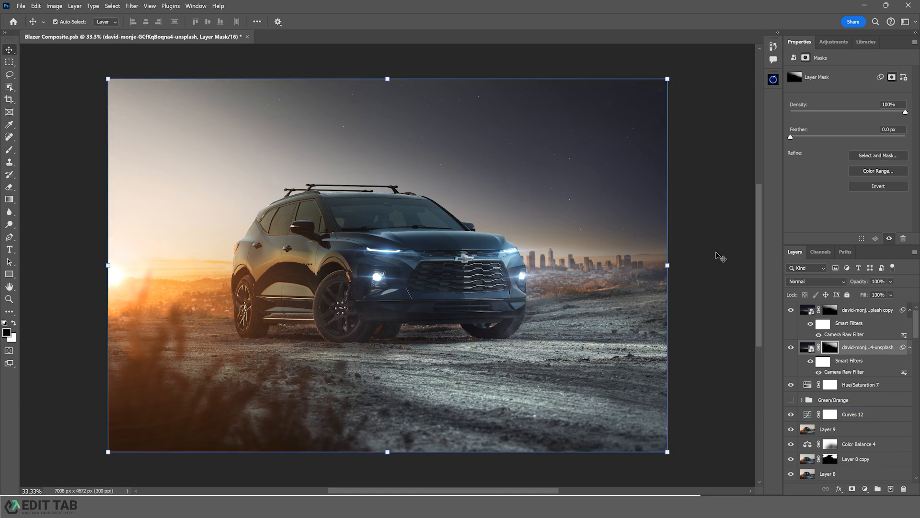
Add a Hue/Saturation adjustment layer with saturation at -59 and place it beneath both sky layers.
left_click(720, 257)
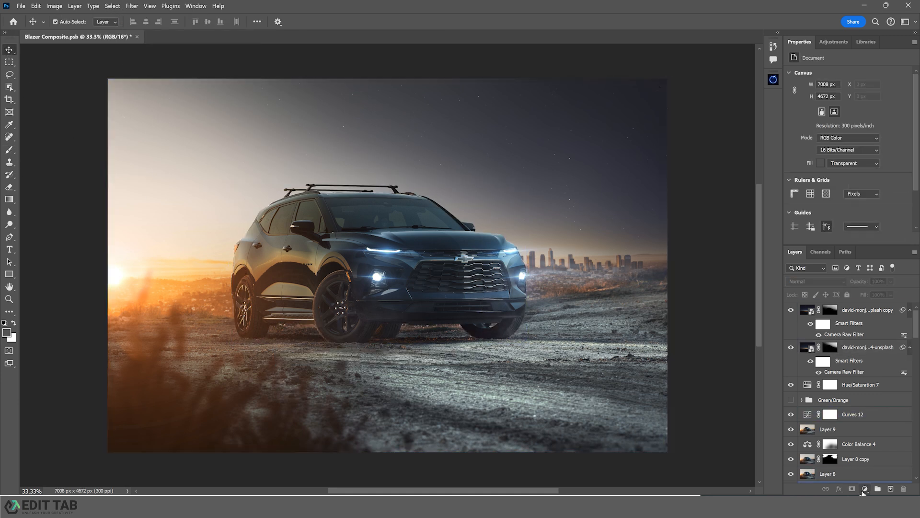
left_click(865, 488)
left_click(862, 399)
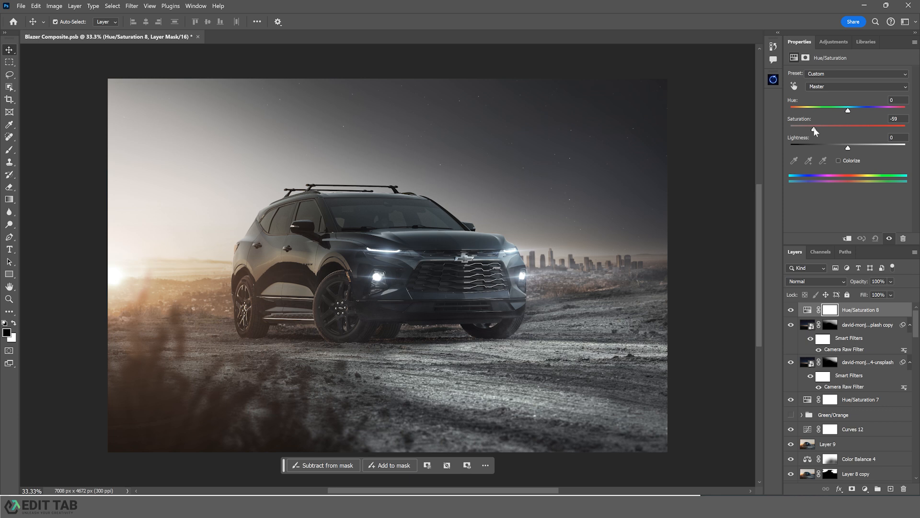
left_click_drag(856, 311, 852, 383)
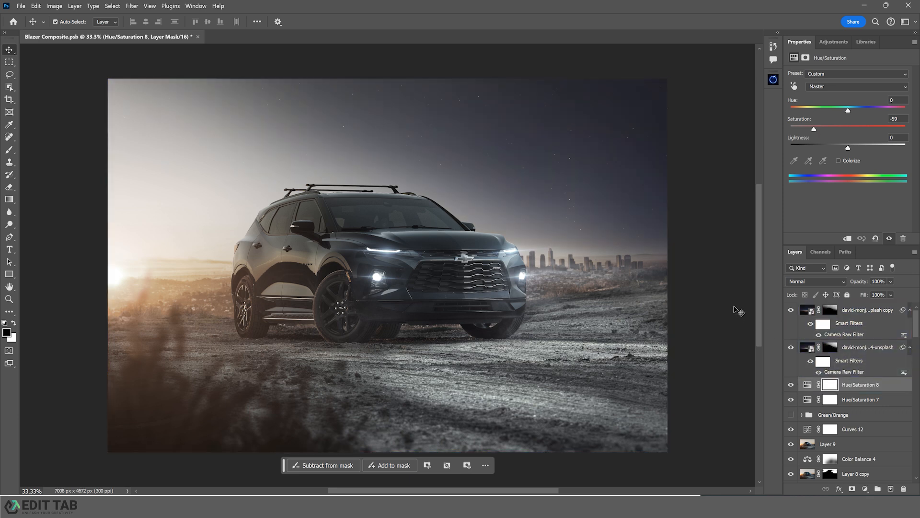
Invert the Hue/Saturation 8 mask to black and paint white over the horizon at the image's far edge with a 3100 px brush.
left_click(830, 386)
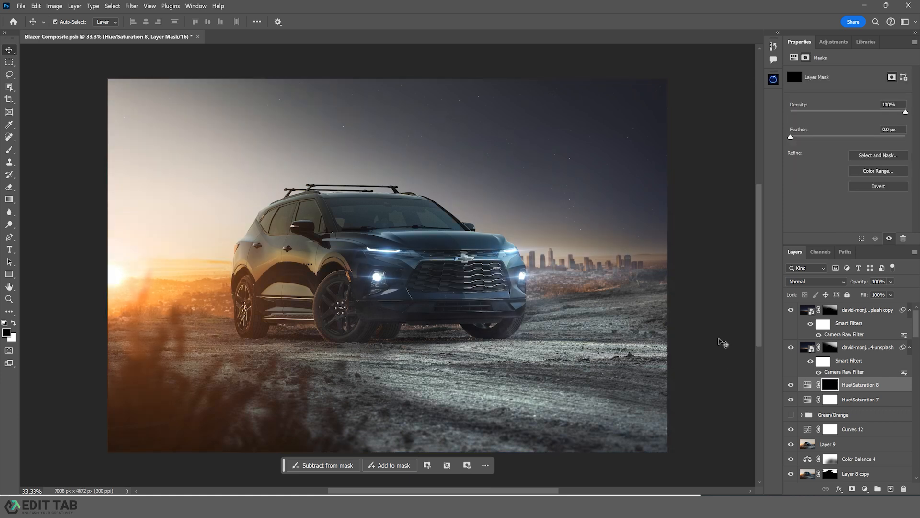
key("b")
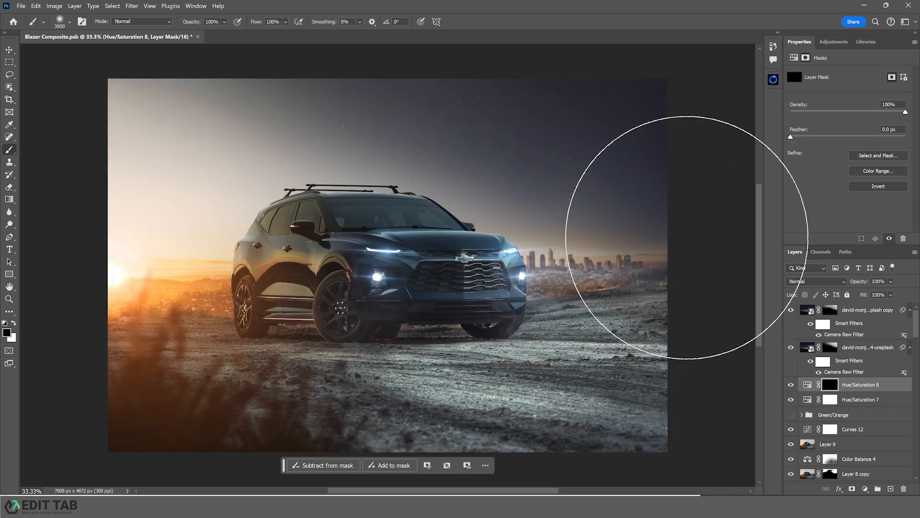
key("x")
key("bracketleft")
key("bracketleft")
key("bracketleft")
key("bracketleft")
key("bracketleft")
key("bracketleft")
key("bracketleft")
key("bracketleft")
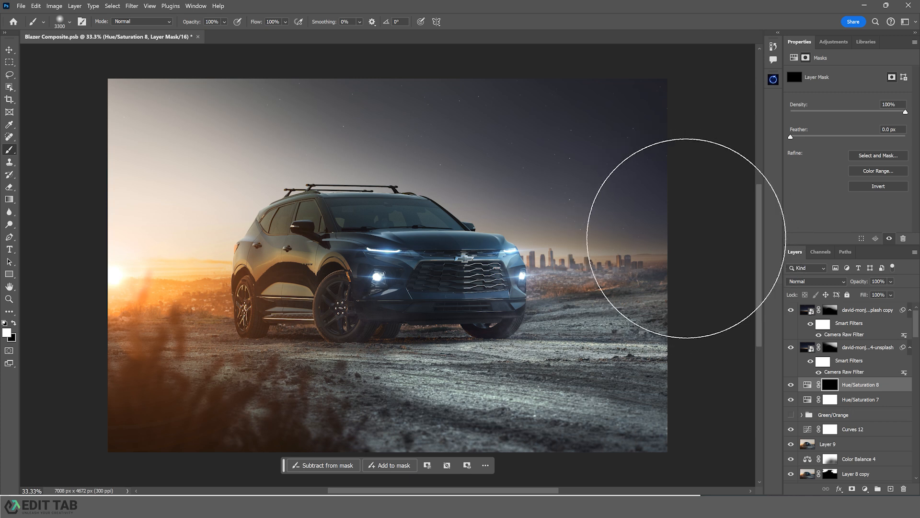
left_click(677, 223)
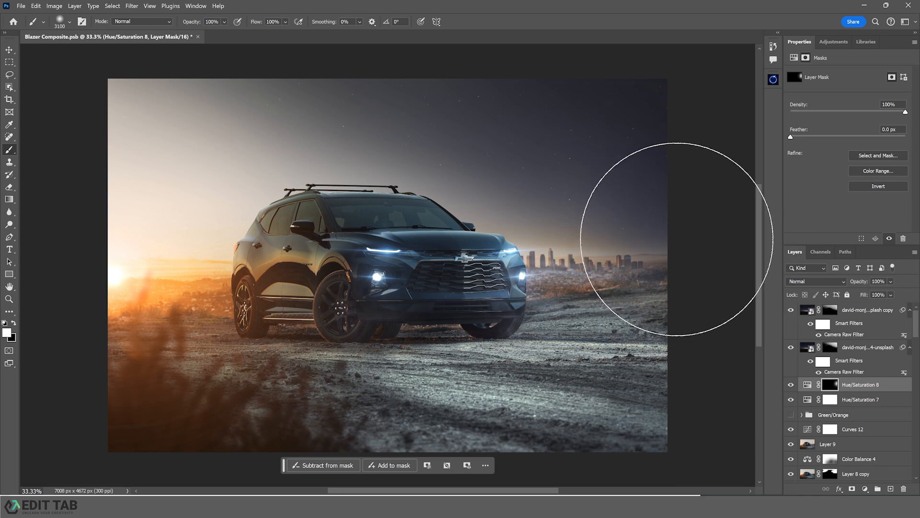
left_click(618, 217)
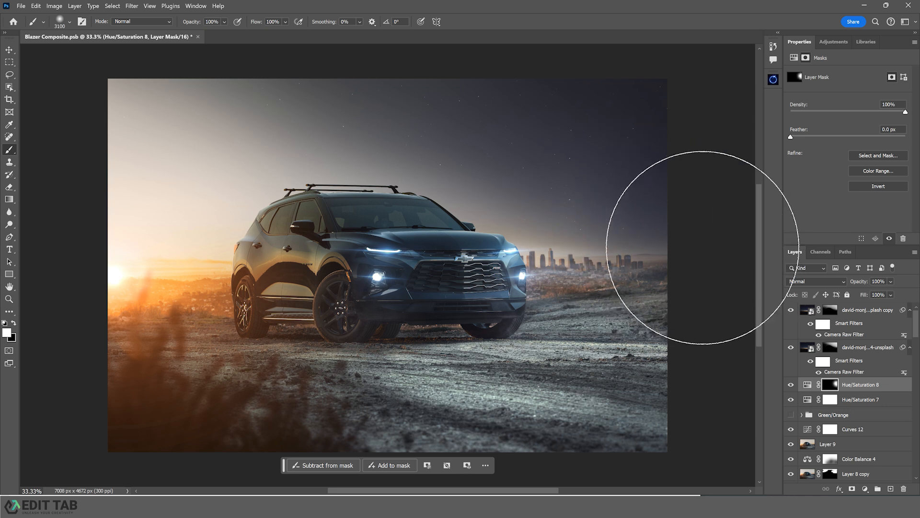
Refine the Hue/Saturation 8 mask with a black 700 px brush and compare the image with and without the layer.
key("c")
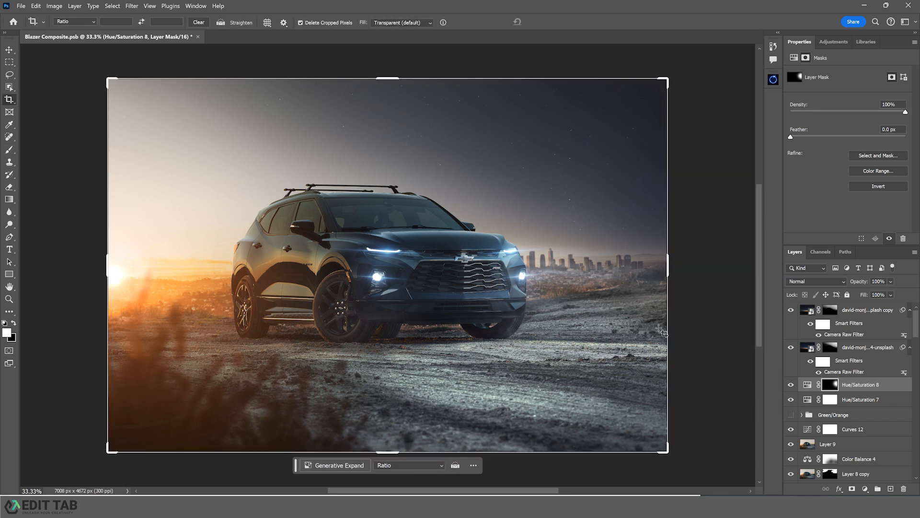
key("b")
key("x")
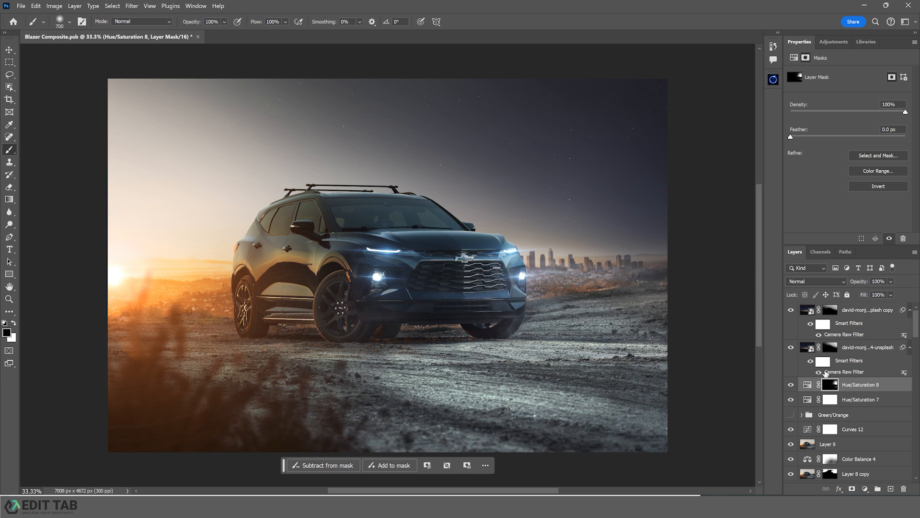
left_click(791, 387)
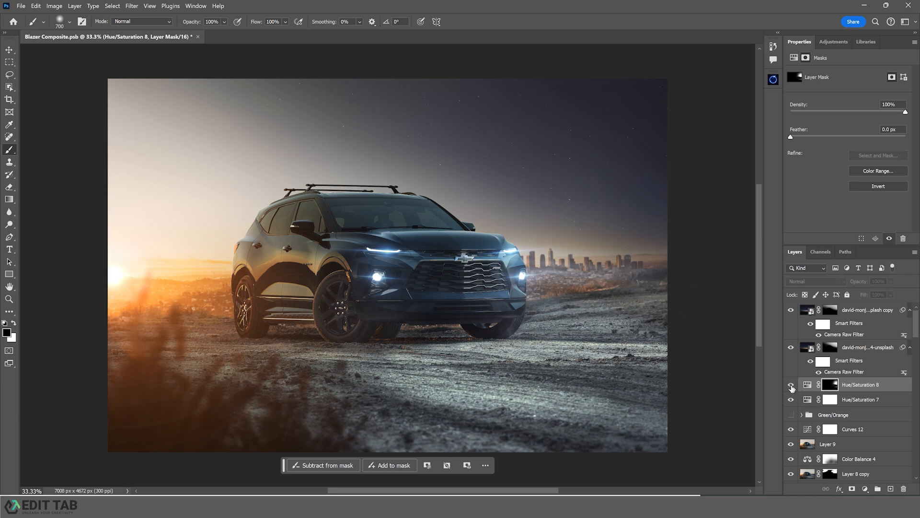
left_click(791, 386)
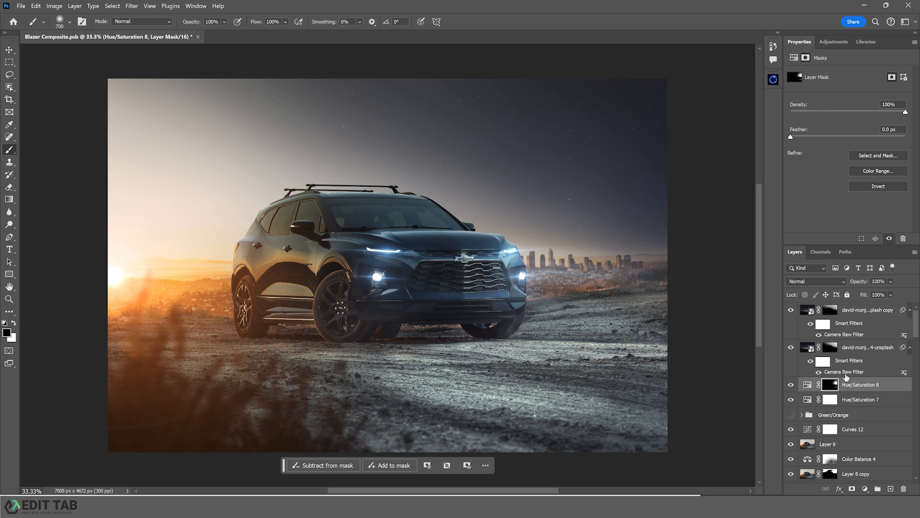
Compare the composite with the two sky layers and Hue/Saturation 8 hidden and shown, and leave no layer selected.
left_click(830, 347)
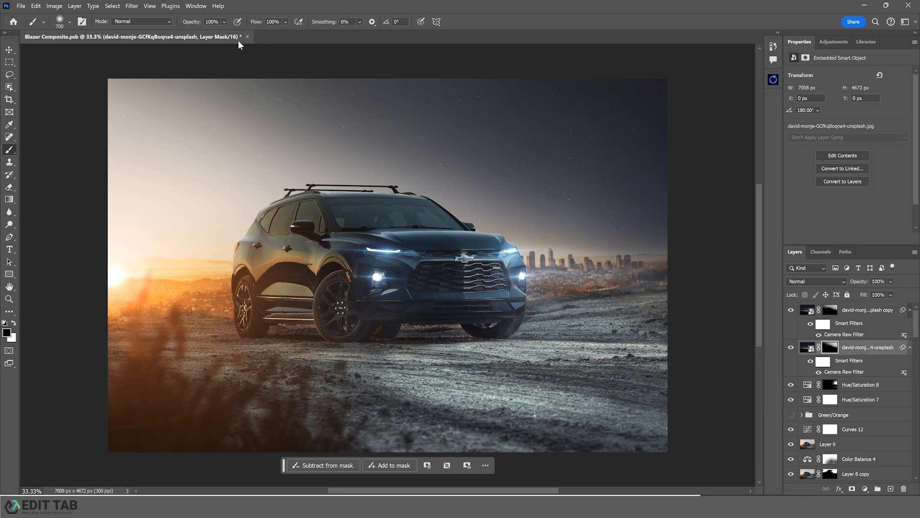
left_click(833, 312)
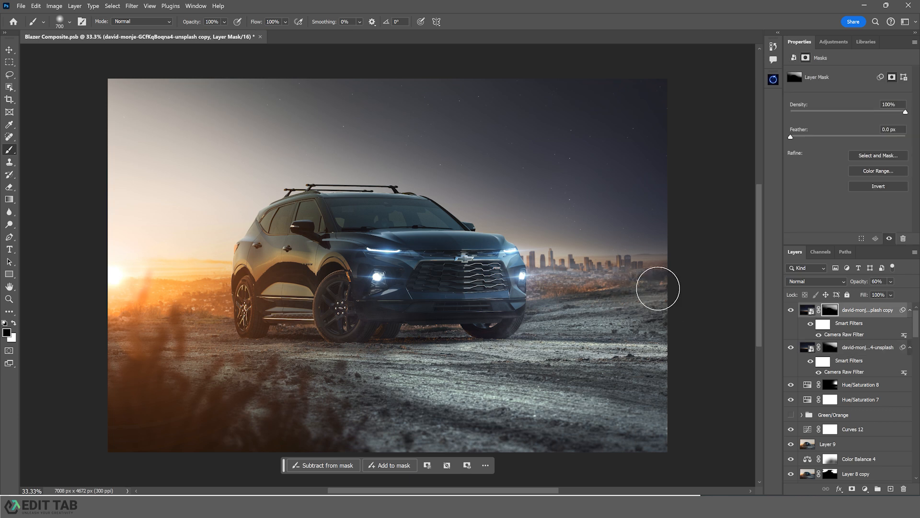
left_click(791, 310)
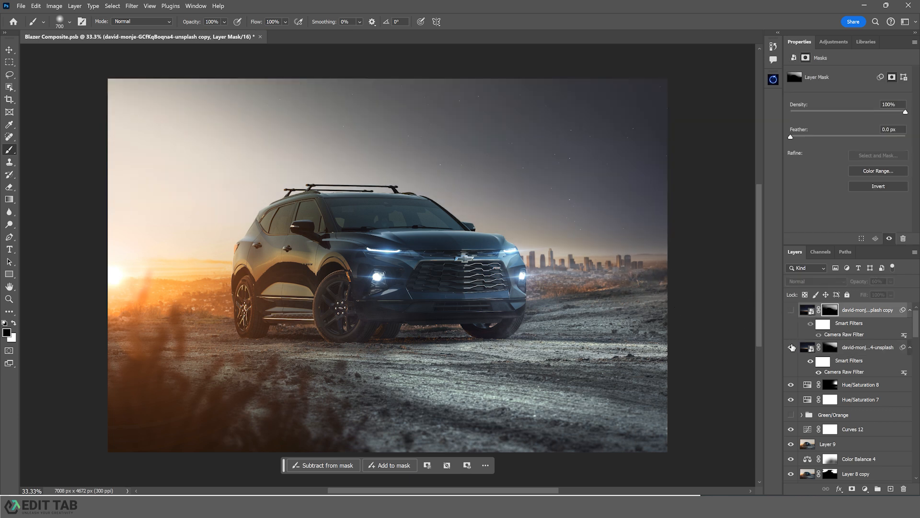
left_click(791, 385)
left_click(790, 385)
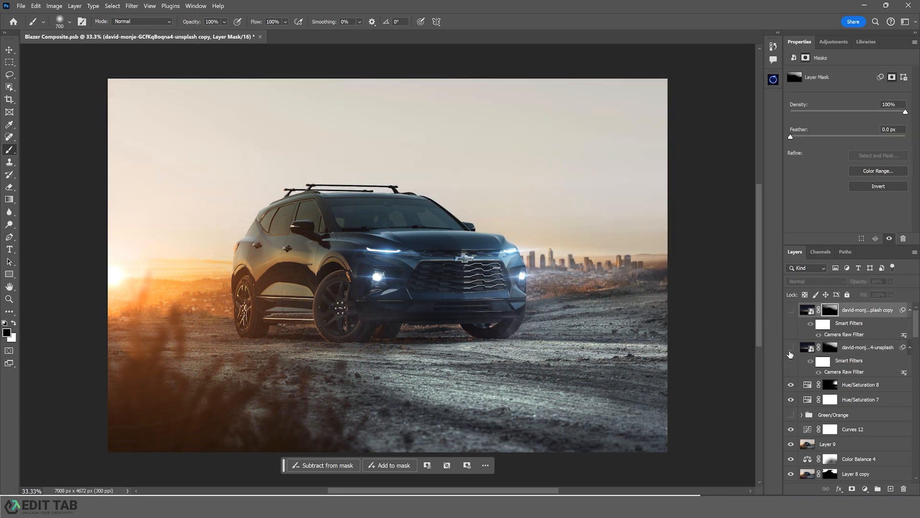
left_click(791, 310)
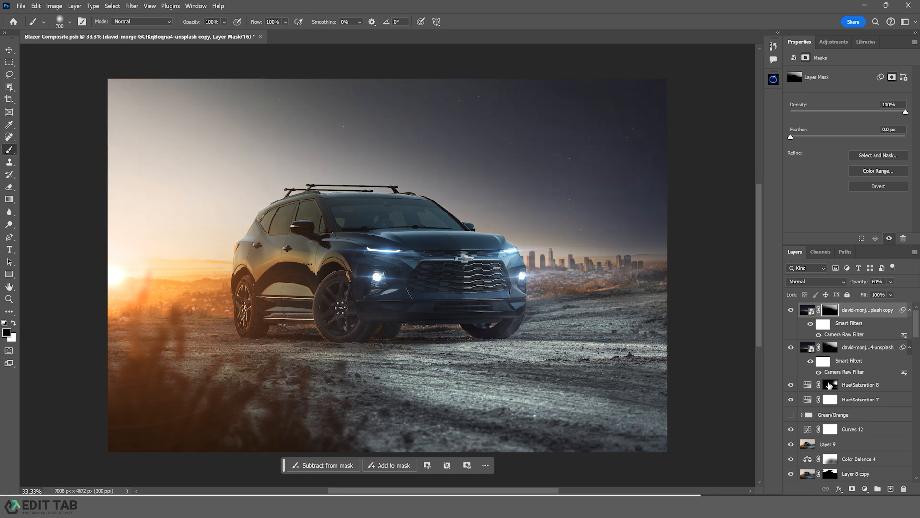
left_click(829, 385)
key("v")
left_click(704, 315)
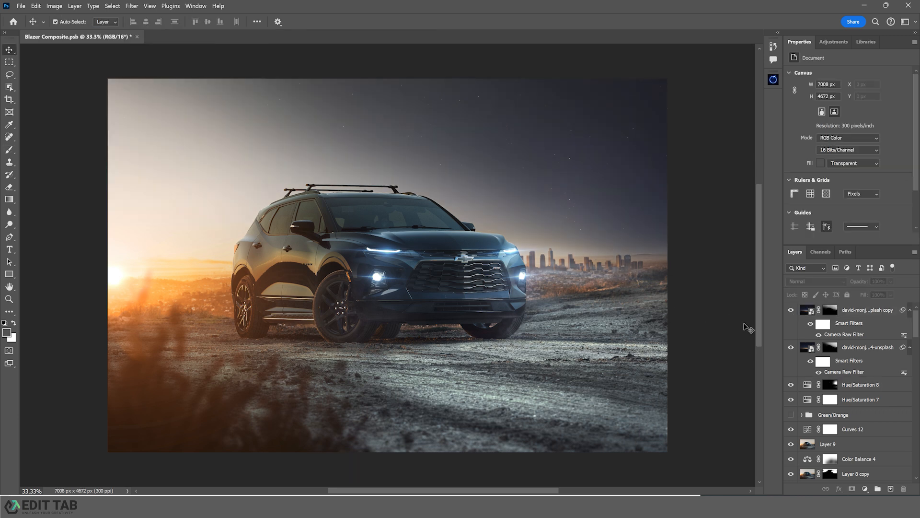
Set the sky copy layer's opacity to 50% and softly build up its mask with a white 1600 px brush at 5% opacity.
left_click(868, 311)
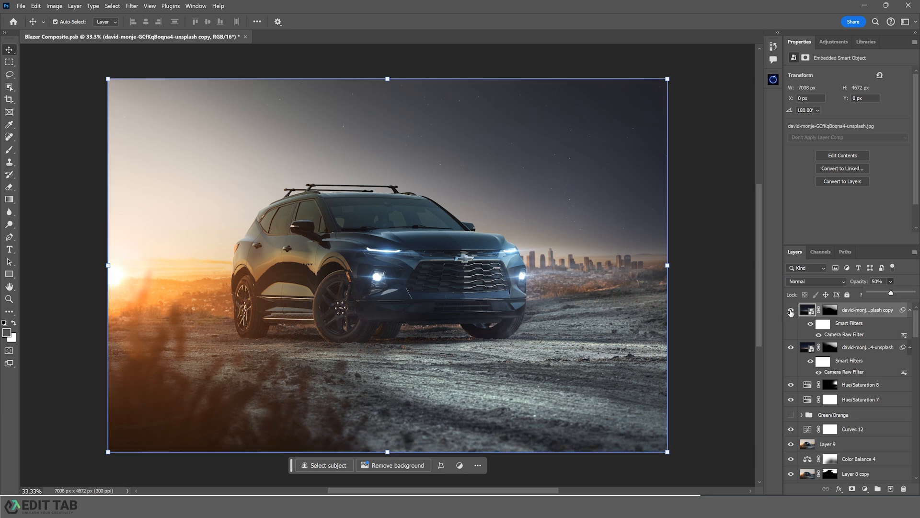
left_click(830, 310)
key("b")
key("x")
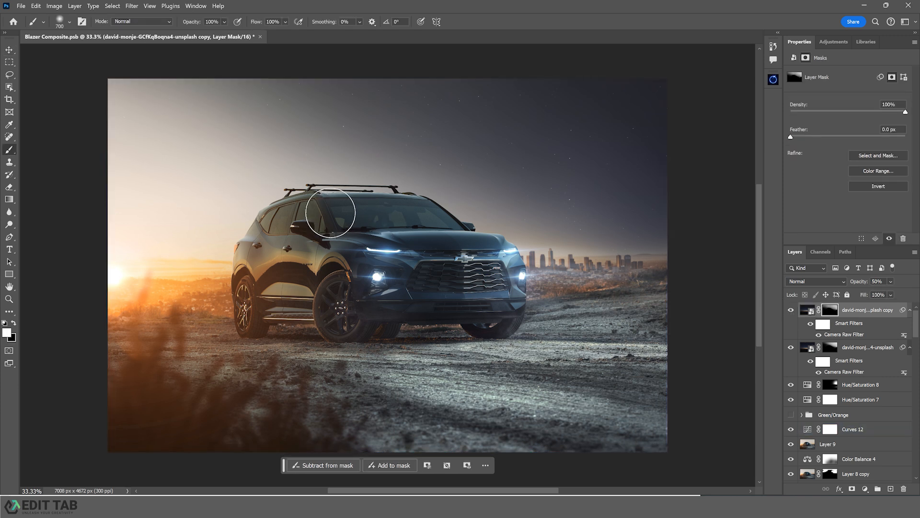
key("bracketright")
key("bracketright")
key("bracketright")
key("bracketright")
key("bracketright")
key("bracketright")
key("bracketright")
key("bracketright")
key("bracketright")
type("5")
key("Return")
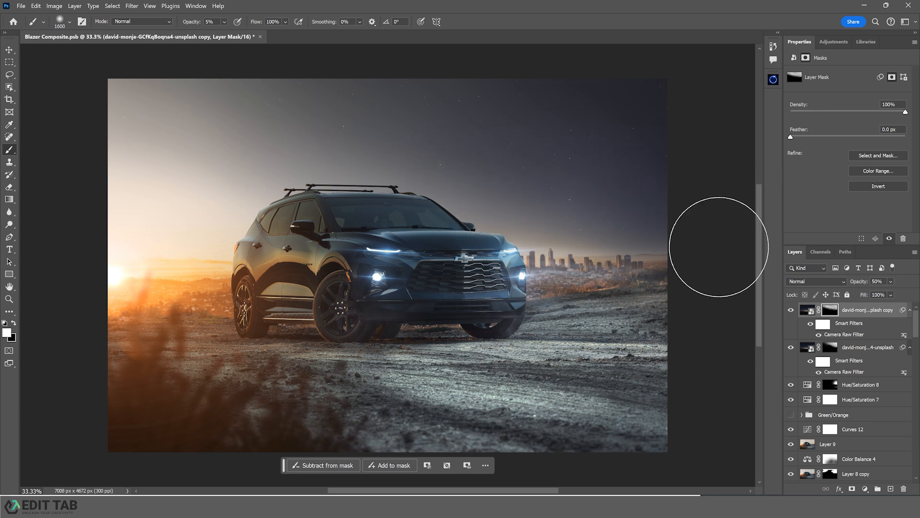
Paint white on the Hue/Saturation 8 mask at the far end of the skyline with the 1600 px brush at 100% opacity.
left_click(831, 388)
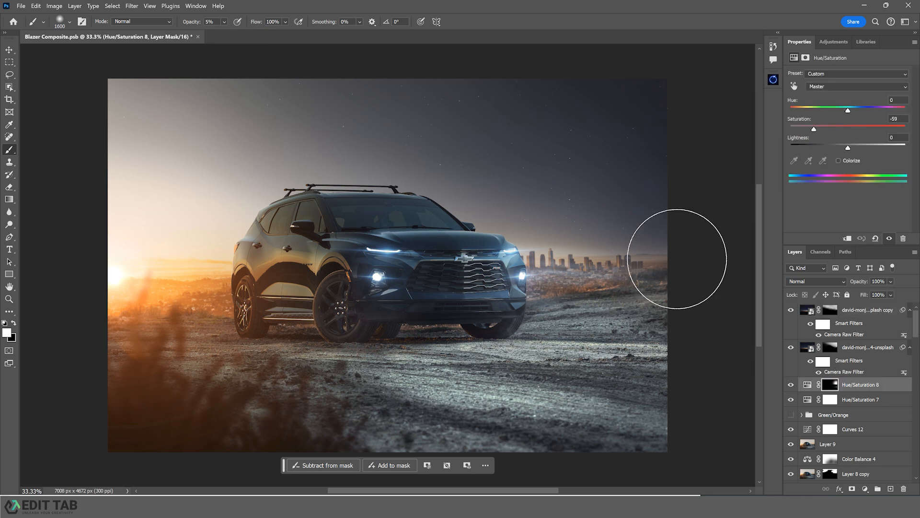
left_click(791, 385)
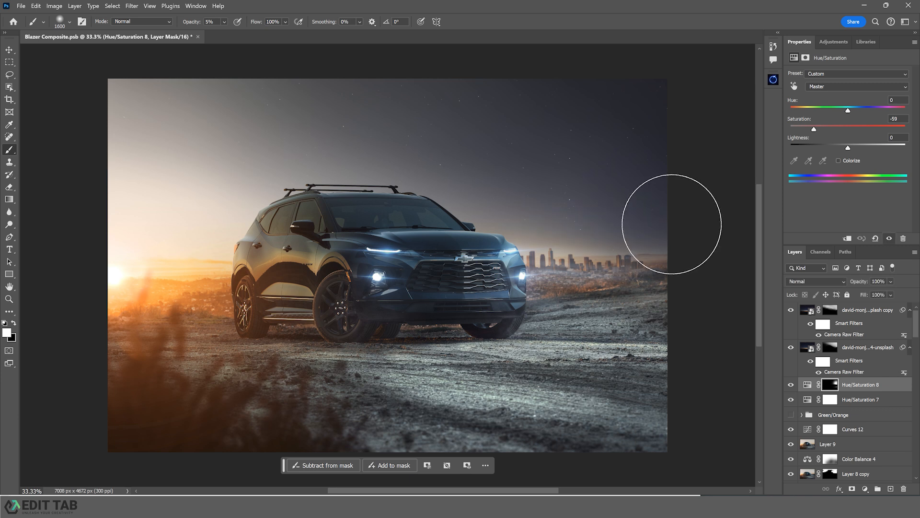
left_click(224, 22)
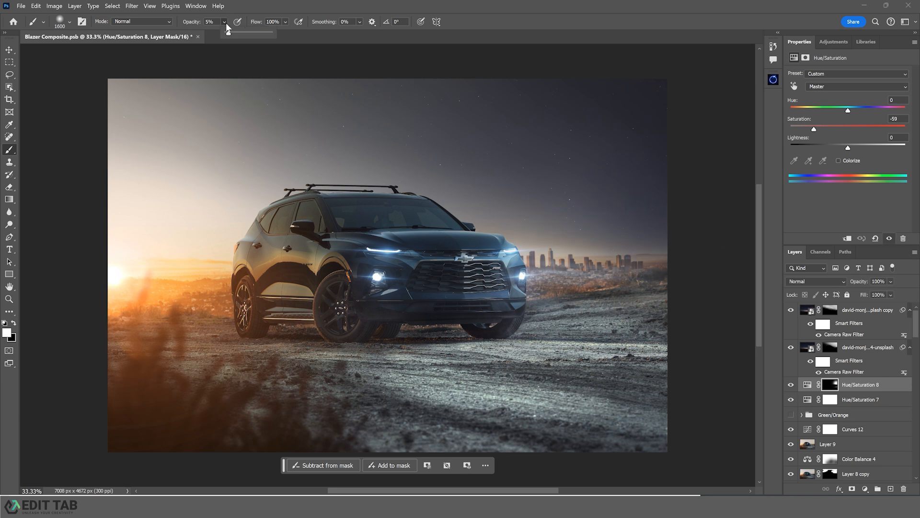
left_click(685, 239)
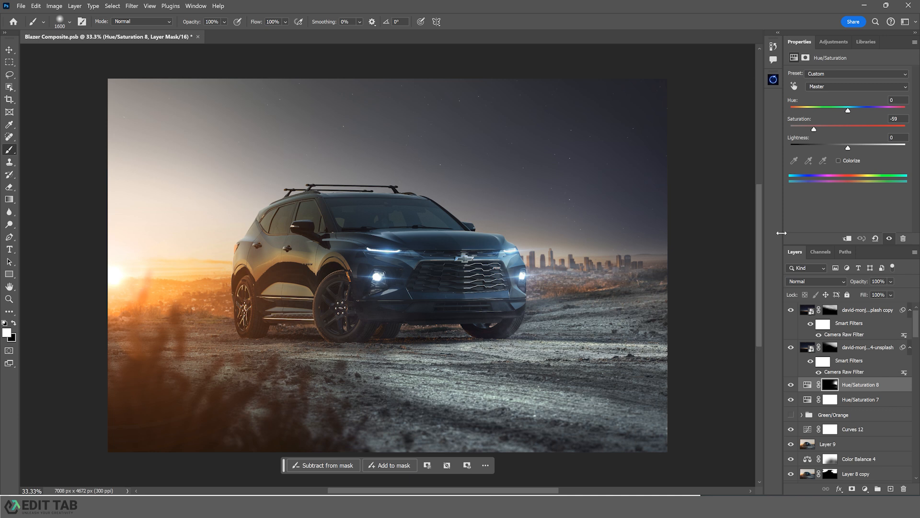
Load the Silhouette path as a selection, paint black inside it on both sky layers' masks, and deselect.
left_click(845, 253)
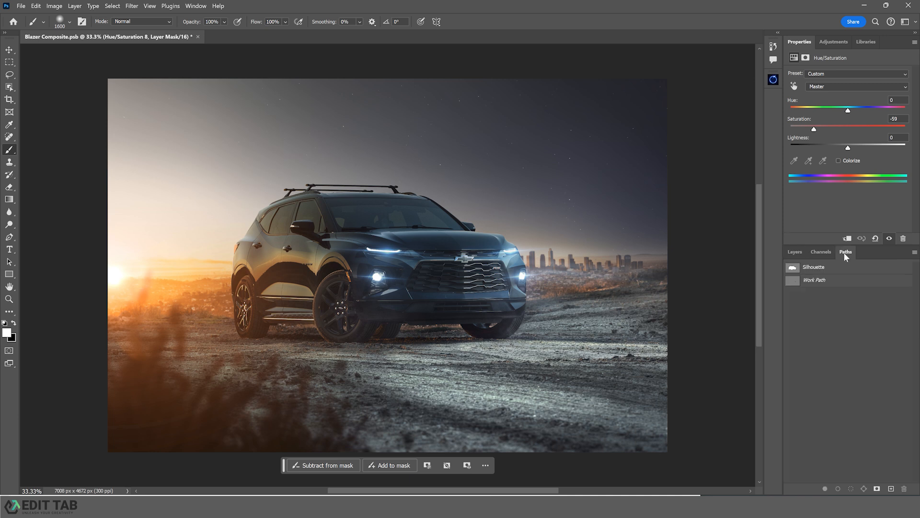
left_click(792, 269, "ctrl")
left_click(794, 251)
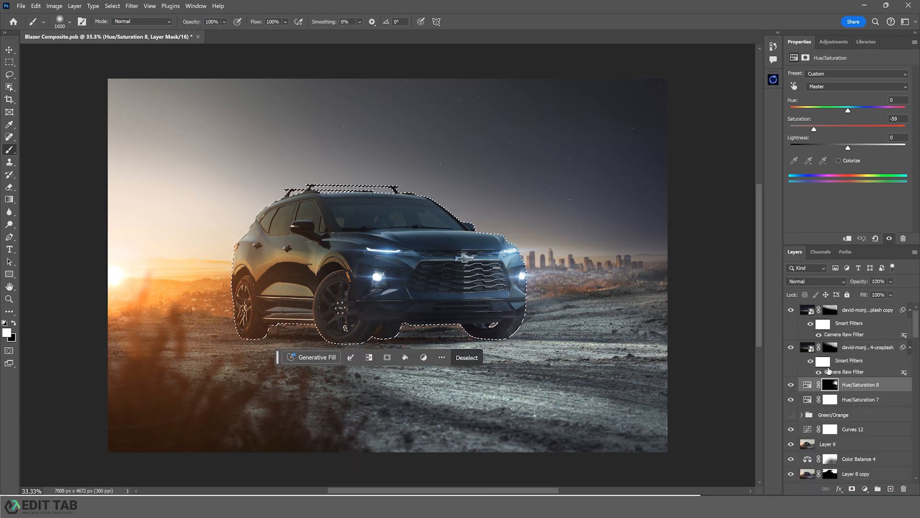
left_click(830, 311)
key("x")
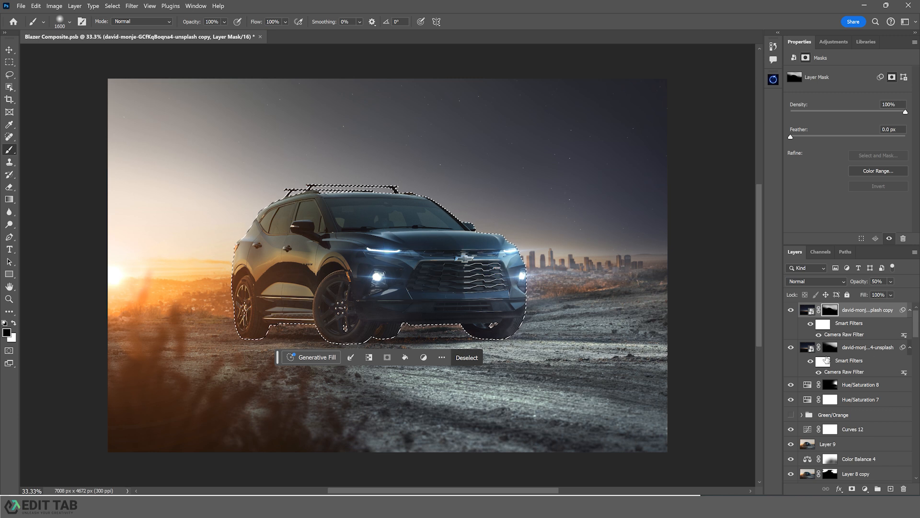
key("alt+bracketleft")
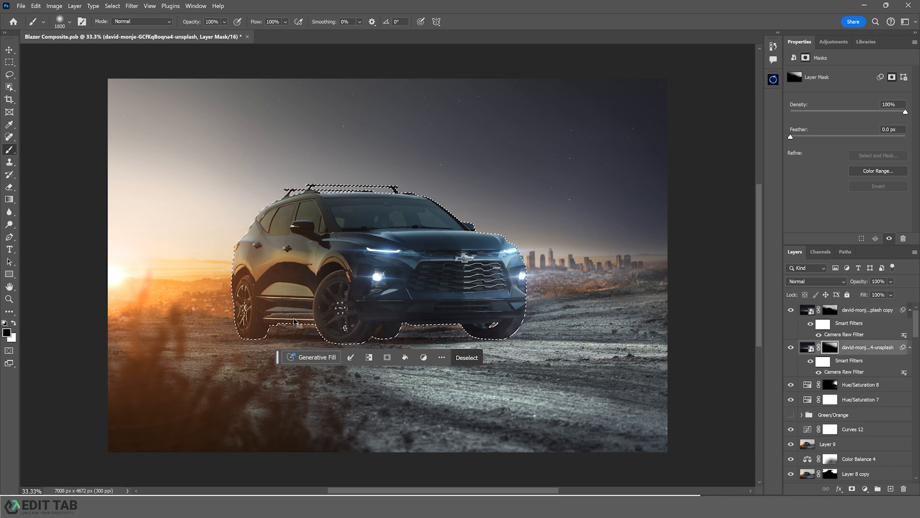
key("ctrl+d")
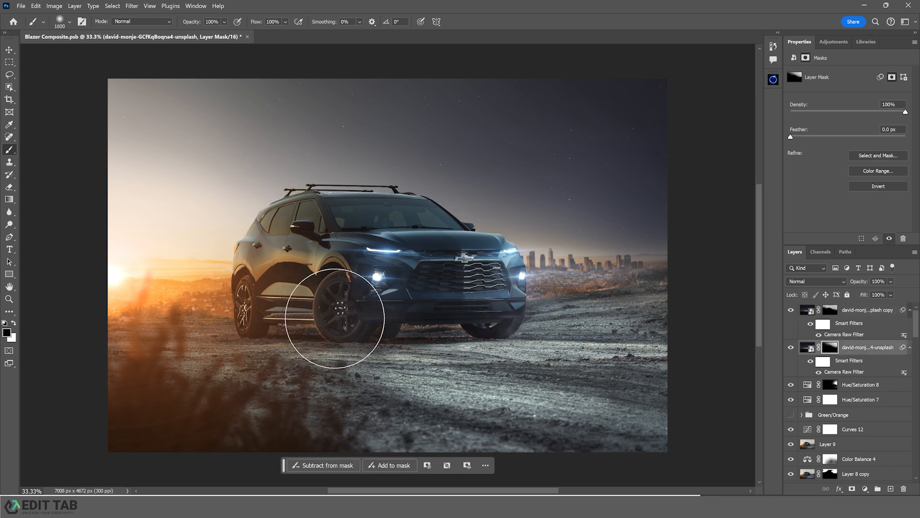
Apply a Gaussian Blur with a 4.0 px radius to the original sky layer as a smart filter.
left_click(8, 50)
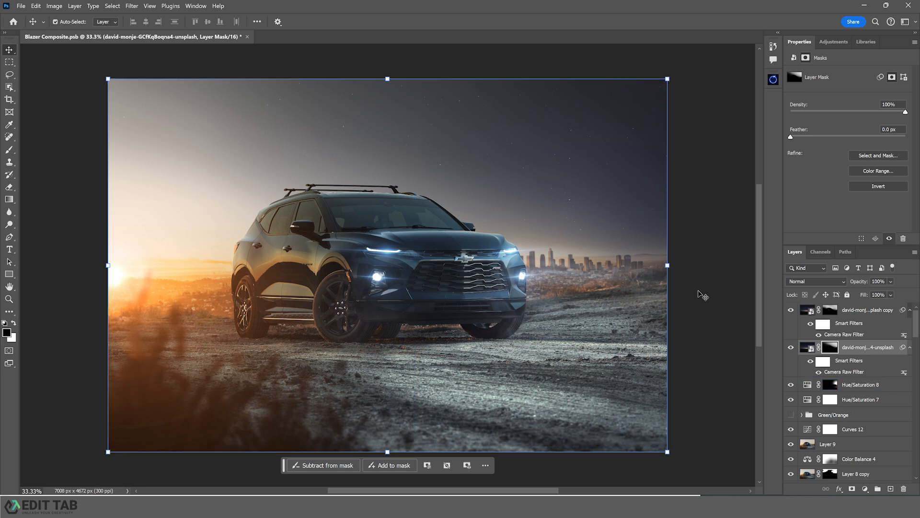
left_click(807, 347)
left_click(133, 7)
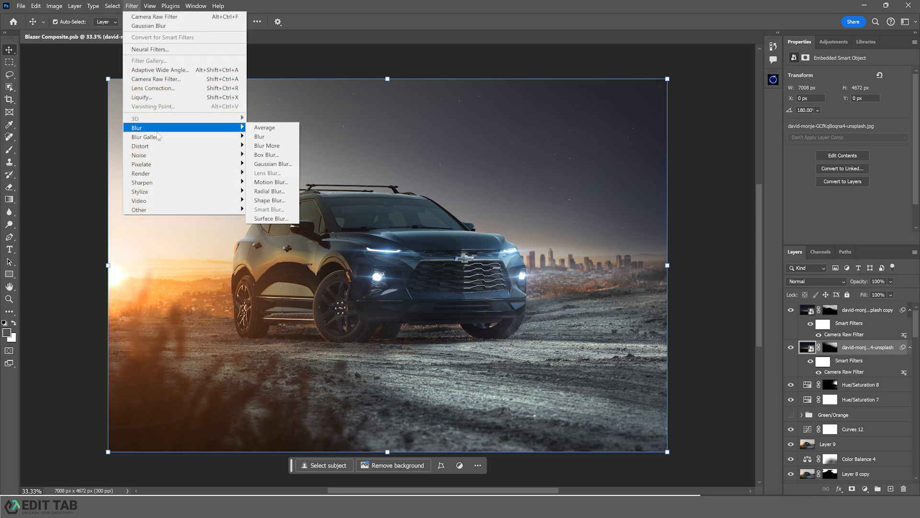
left_click(273, 164)
left_click(517, 119)
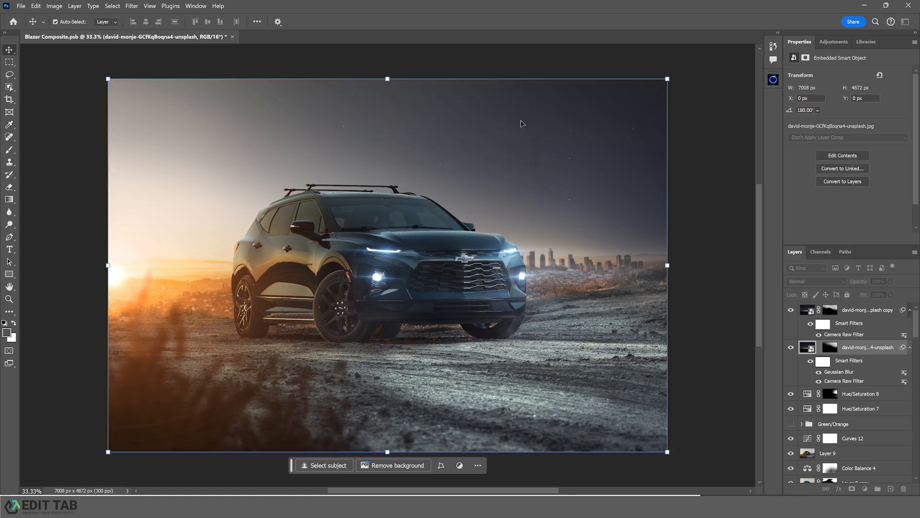
Apply a Gaussian Blur with a 4.0 px radius to the sky copy layer and deselect all layers.
left_click(807, 312)
key("5")
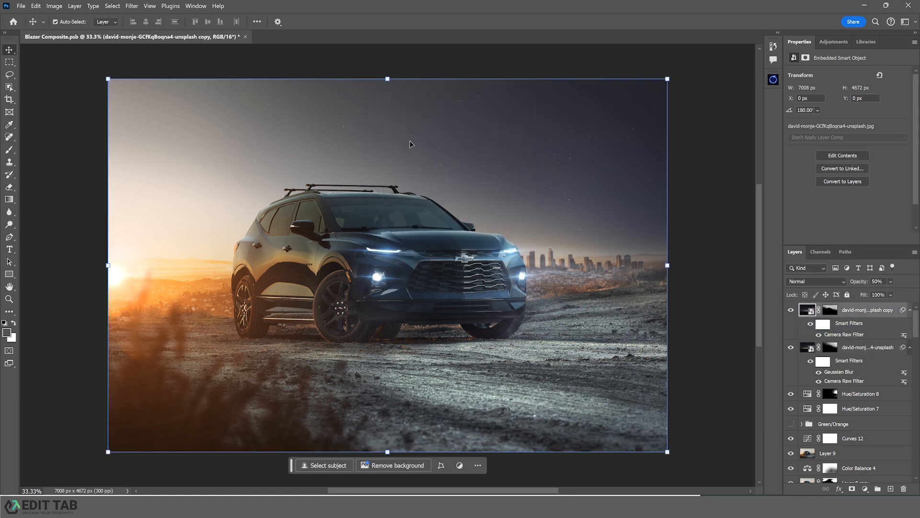
left_click(132, 6)
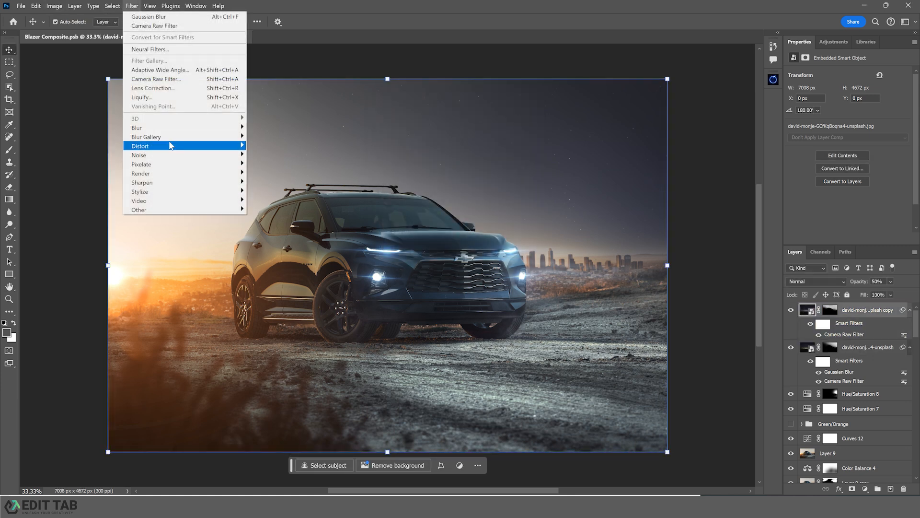
mouse_move(172, 129)
left_click(274, 164)
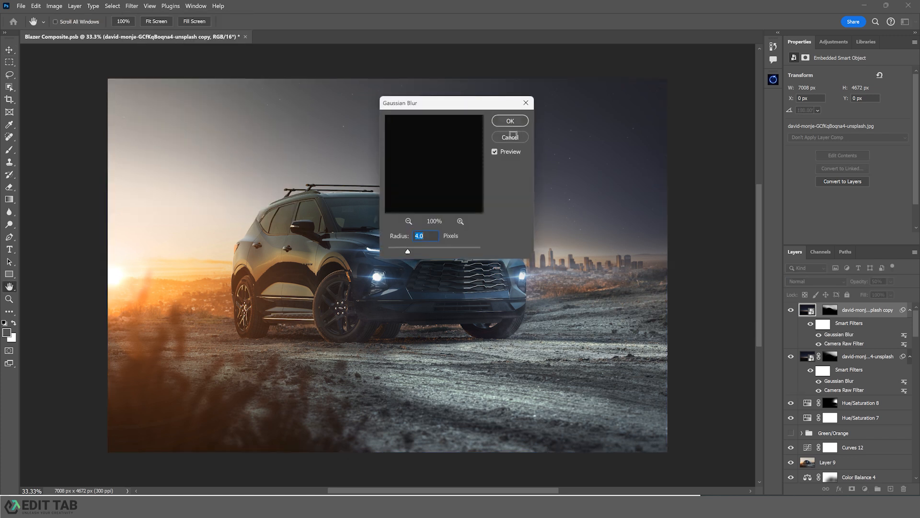
left_click(511, 120)
key("v")
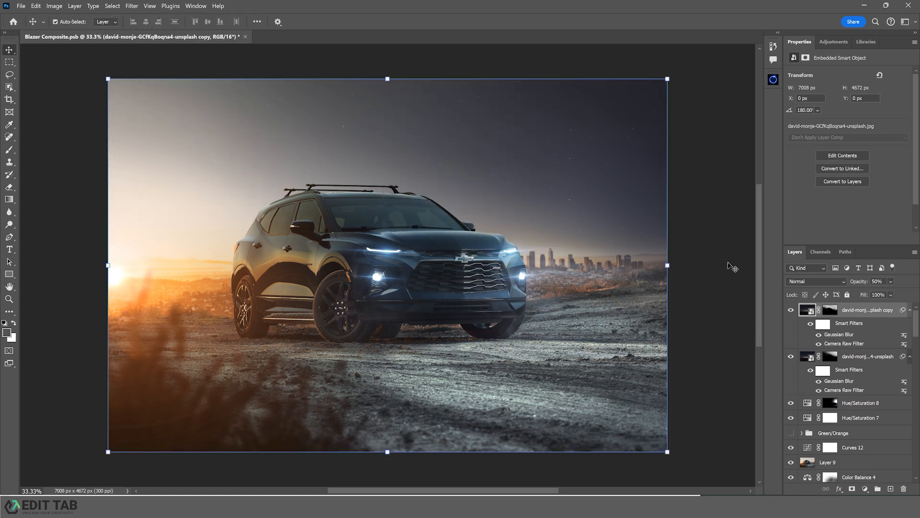
left_click(732, 267)
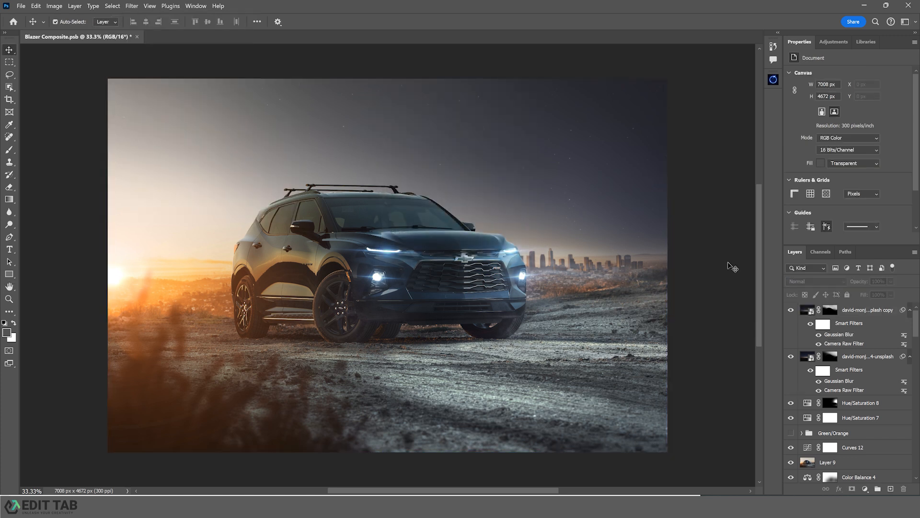